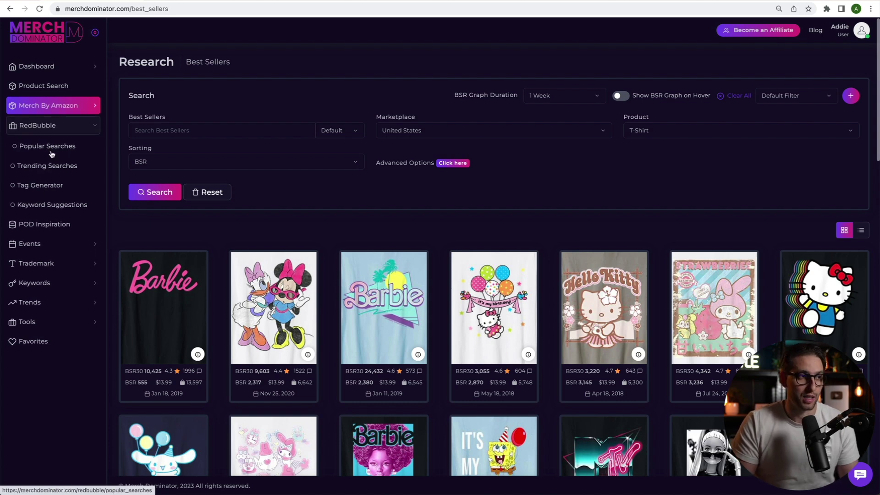
# Open RedBubble's trending searches, look up the keyword "holiday" on the Redbubble site, and return to the keyword list
pyautogui.click(48, 167)
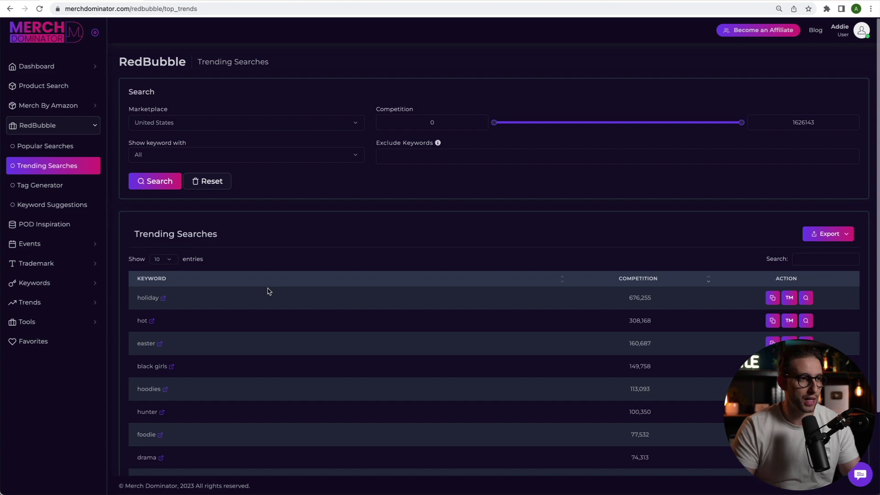
pyautogui.click(163, 299)
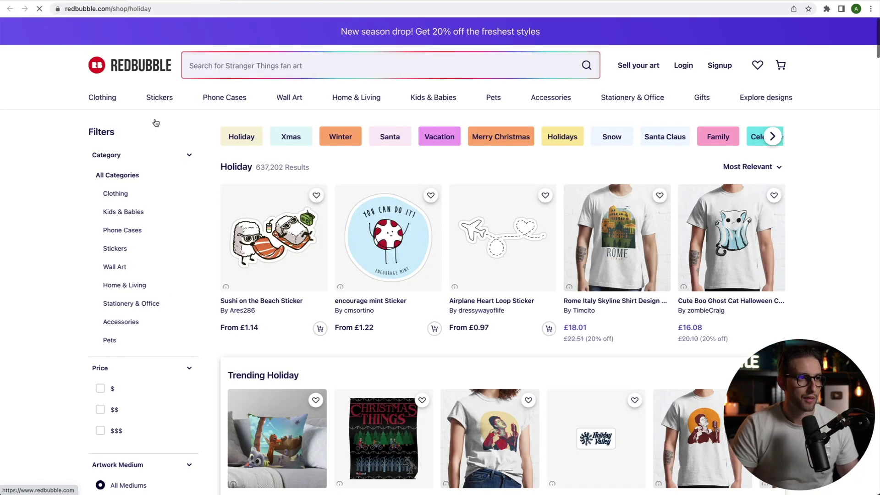
pyautogui.click(229, 65)
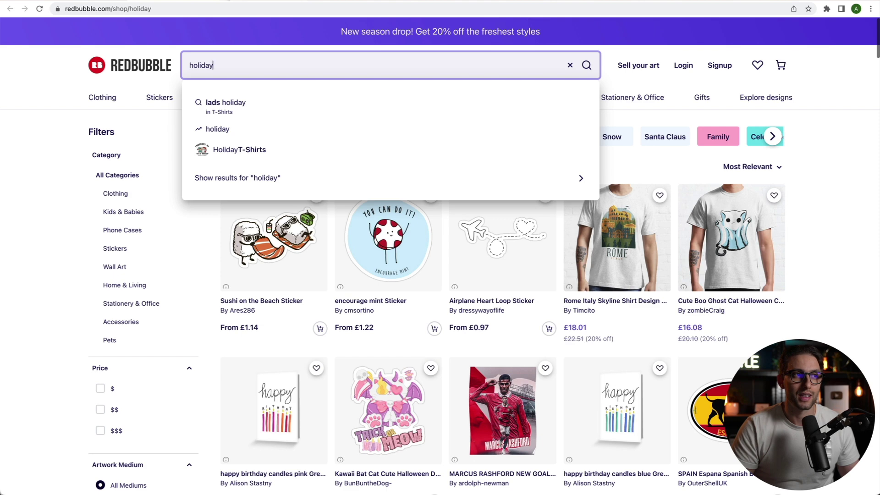
pyautogui.click(94, 2)
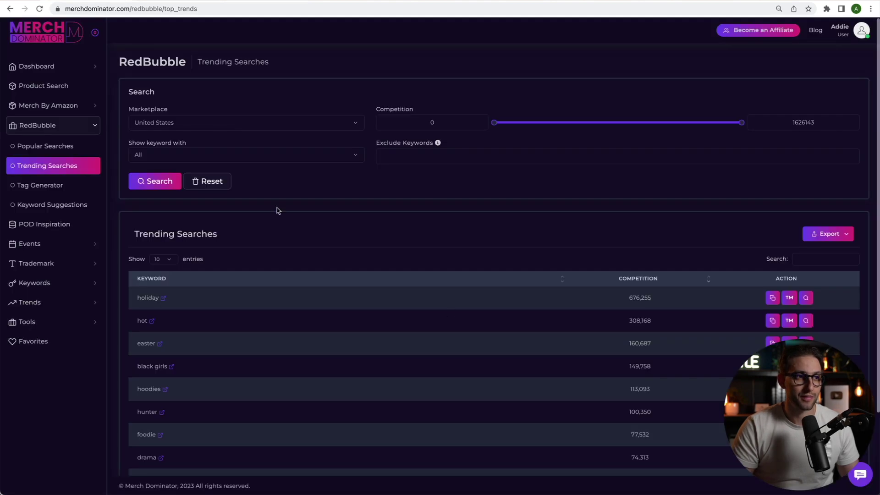
# Filter the trending searches to keywords with five words or more and review the results
pyautogui.scroll(-3, 389, 275)
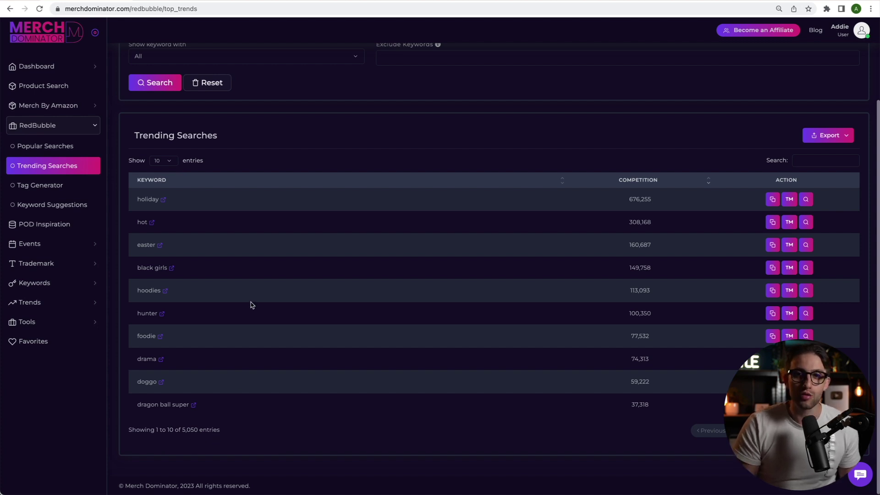
pyautogui.scroll(3, 251, 304)
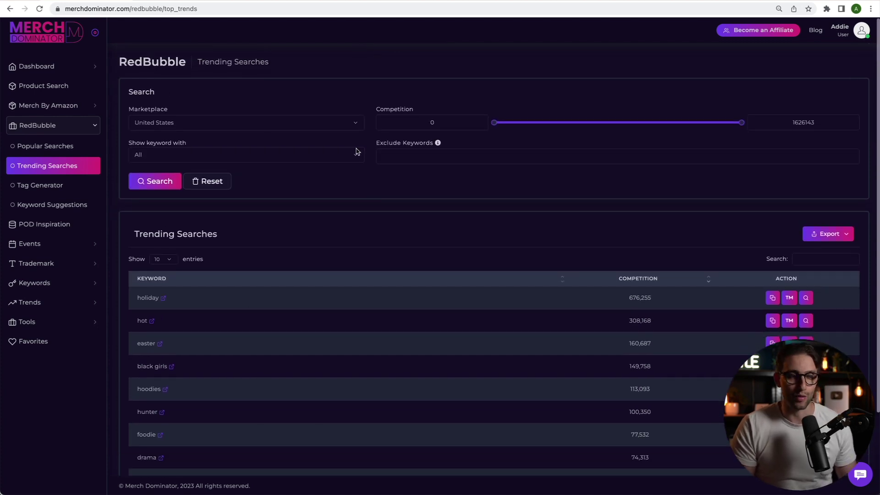
pyautogui.click(164, 158)
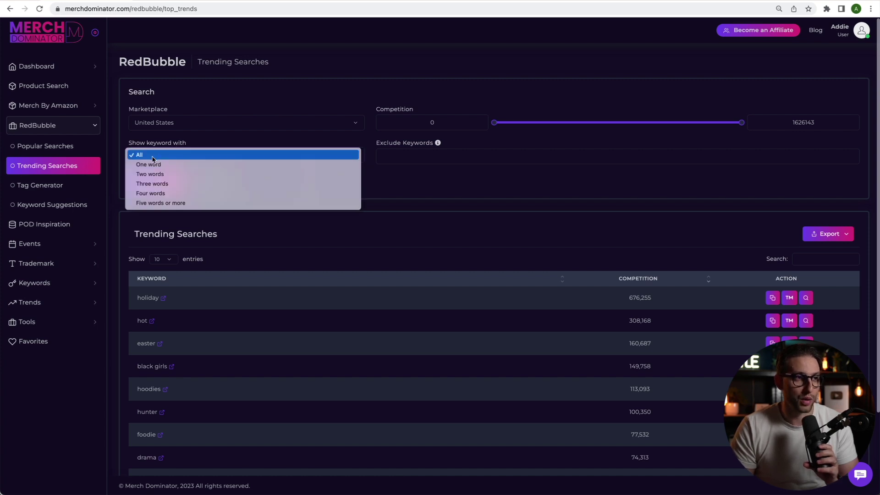
pyautogui.click(155, 202)
pyautogui.click(154, 183)
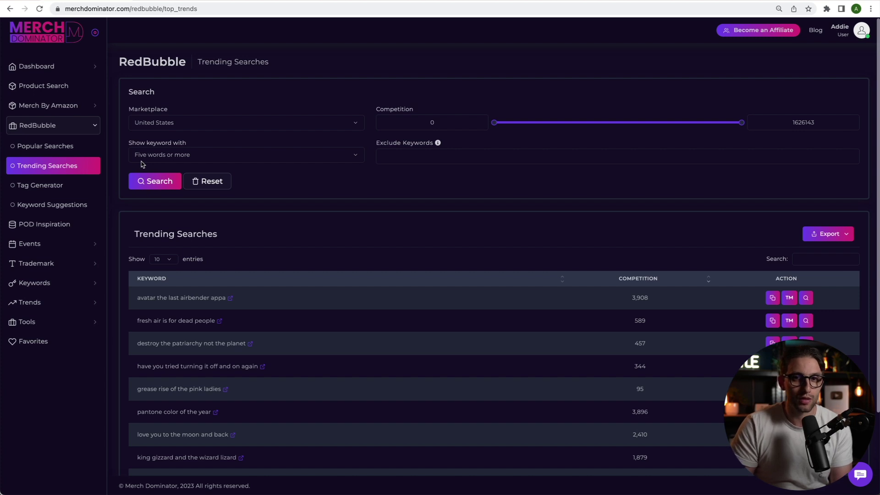
pyautogui.scroll(-3, 209, 268)
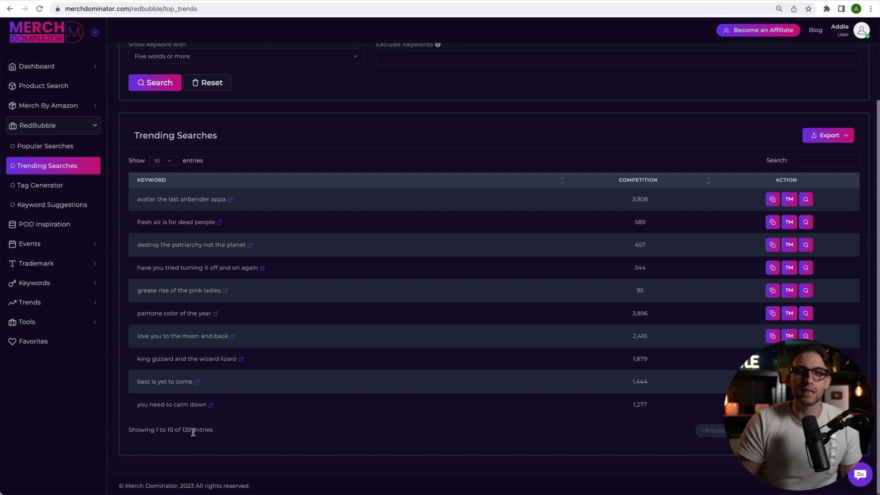
# Filter the trending searches to four-word keywords and review the results
pyautogui.scroll(2, 191, 430)
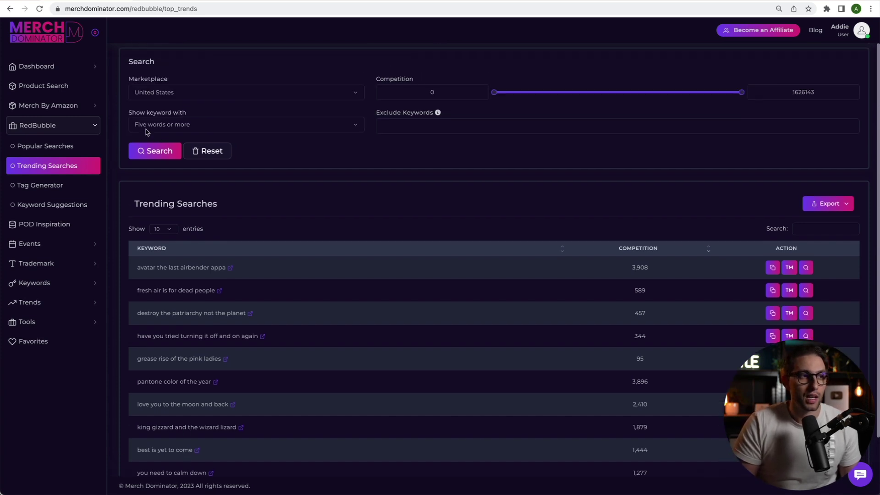
pyautogui.click(174, 125)
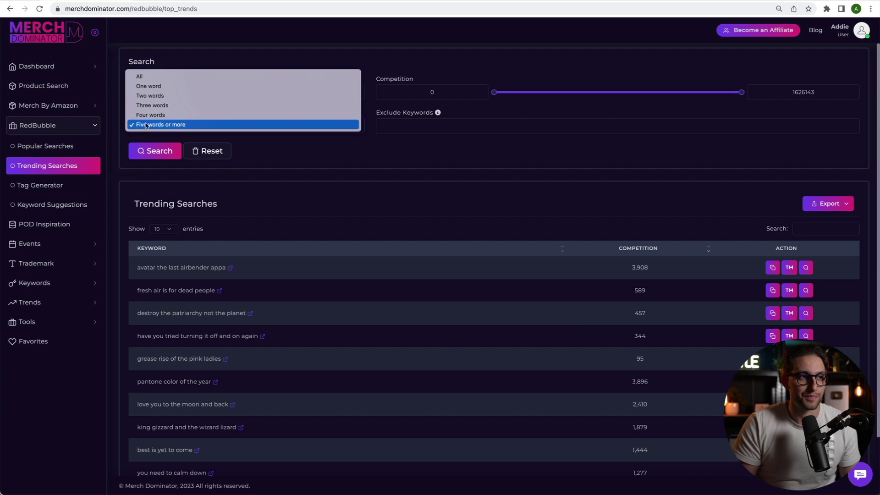
pyautogui.click(129, 118)
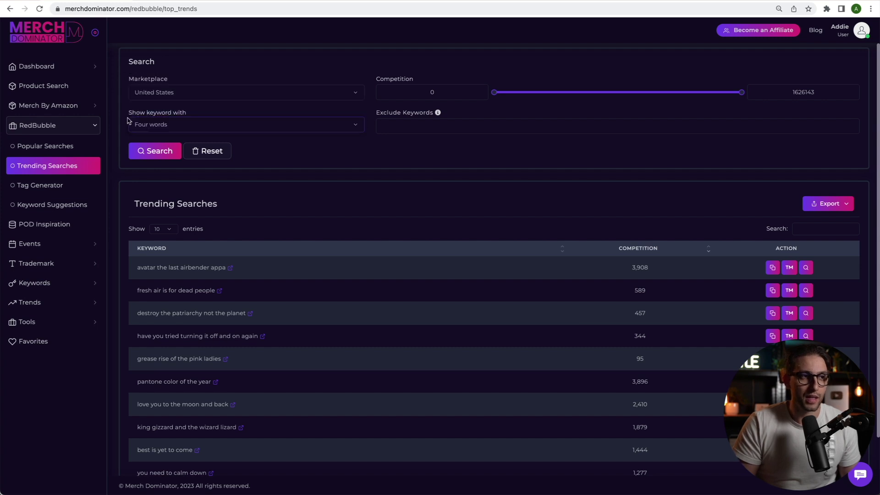
pyautogui.click(155, 152)
pyautogui.scroll(-2, 231, 219)
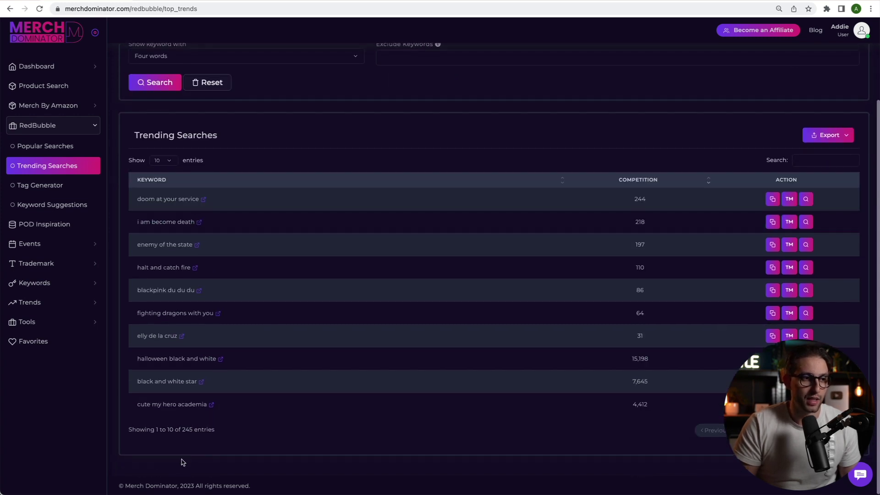
# Filter the trending searches to three-word keywords and review the results
pyautogui.scroll(3, 212, 428)
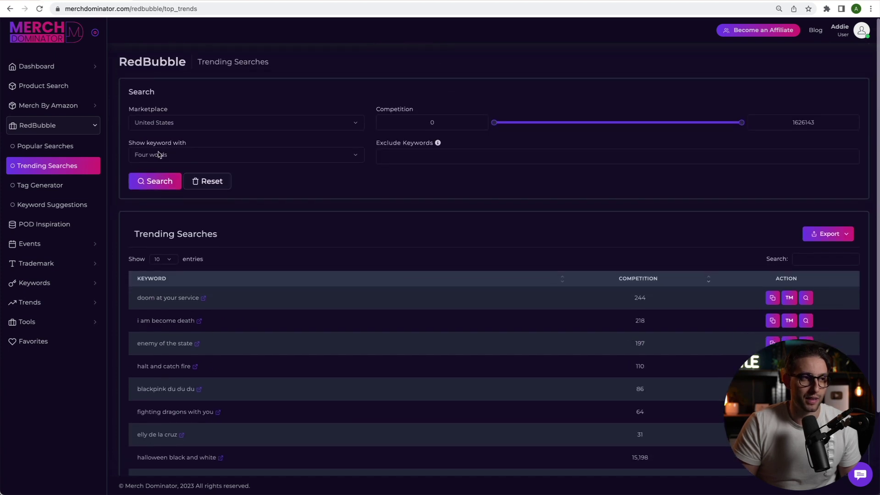
pyautogui.click(156, 154)
pyautogui.click(157, 145)
pyautogui.click(155, 181)
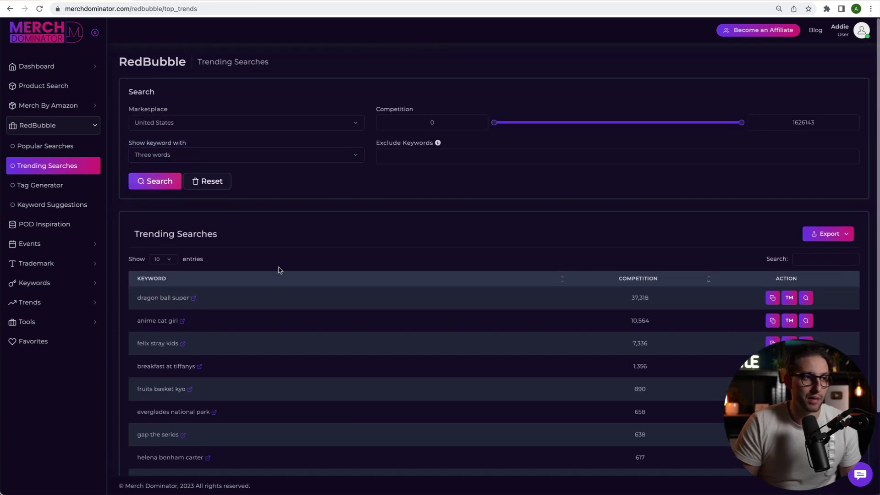
pyautogui.scroll(-3, 281, 281)
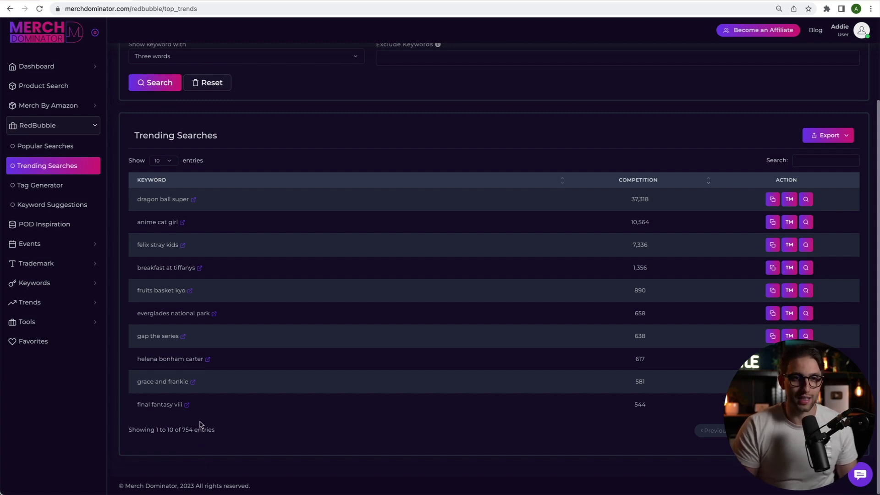
# Set the keyword length filter back to five words or more and rerun the trending search
pyautogui.scroll(3, 193, 388)
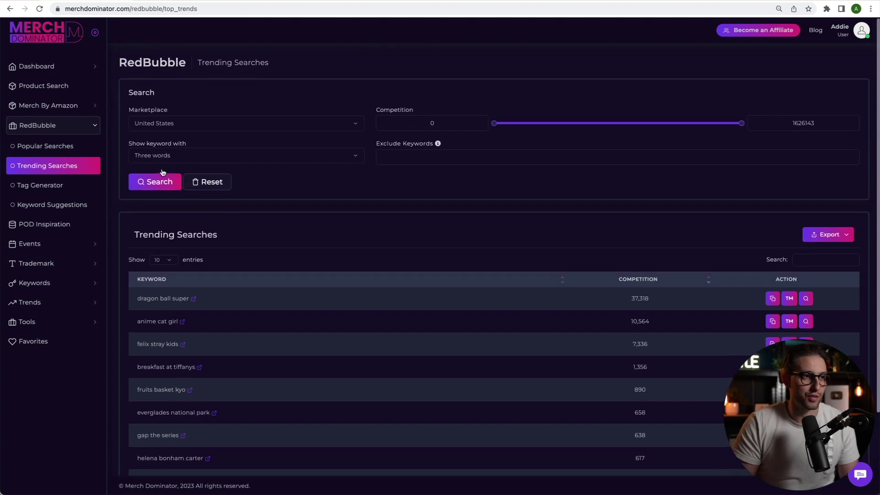
pyautogui.click(153, 155)
pyautogui.click(159, 175)
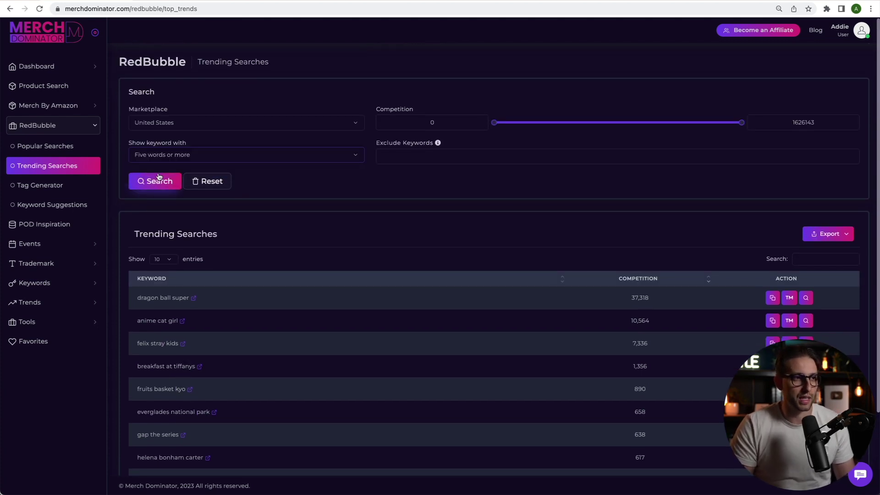
pyautogui.click(157, 180)
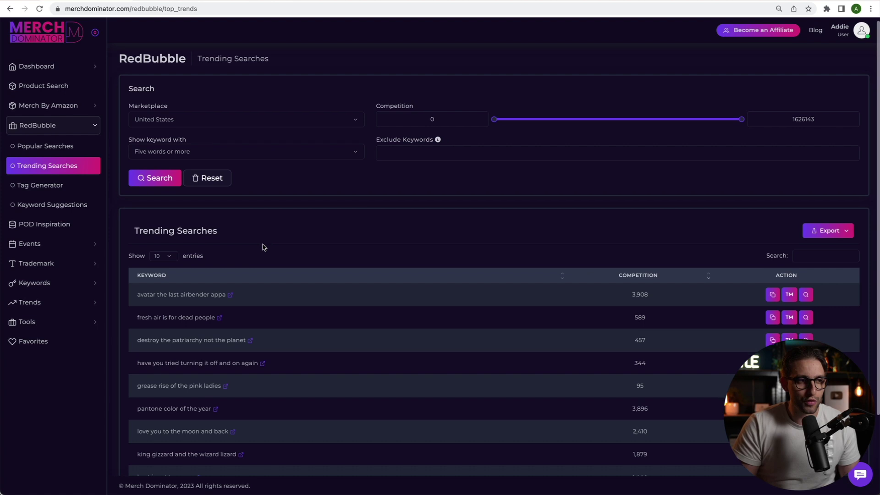
# Send the keyword "fresh air is for dead people" to Product Search and run the T-shirt search on Amazon United States
pyautogui.scroll(-2, 238, 240)
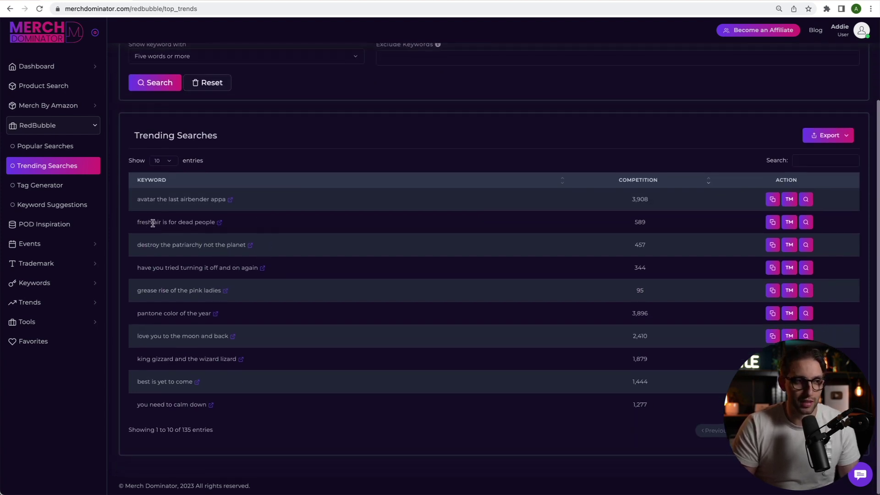
pyautogui.click(804, 222)
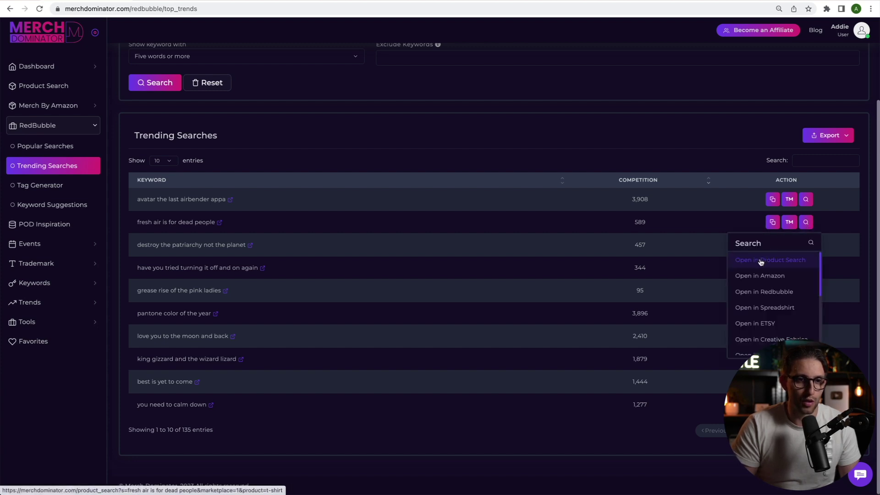
pyautogui.click(761, 261)
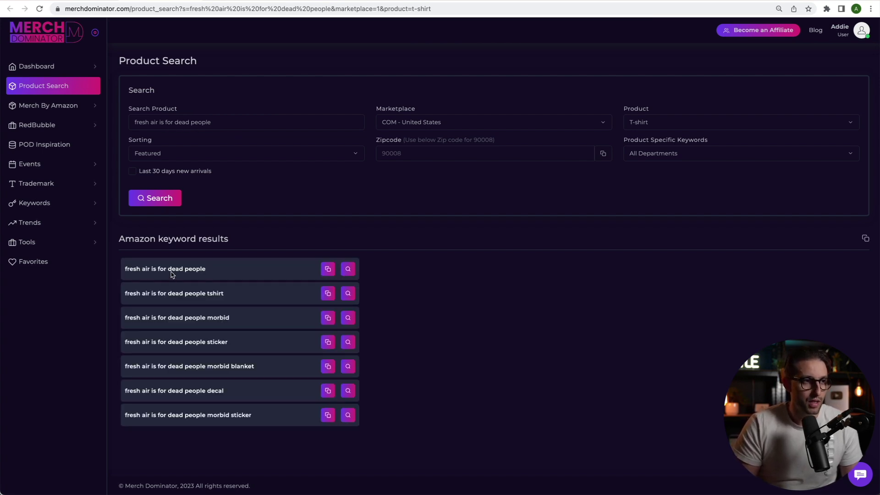
pyautogui.click(158, 201)
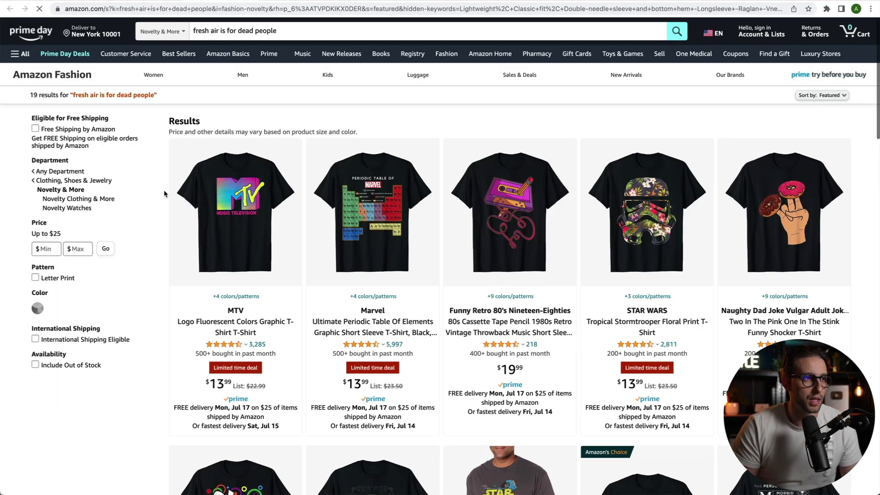
# Find "fresh air is for dead people" on the Amazon results page and step through every match to examine the competing T-shirts
pyautogui.click(267, 32)
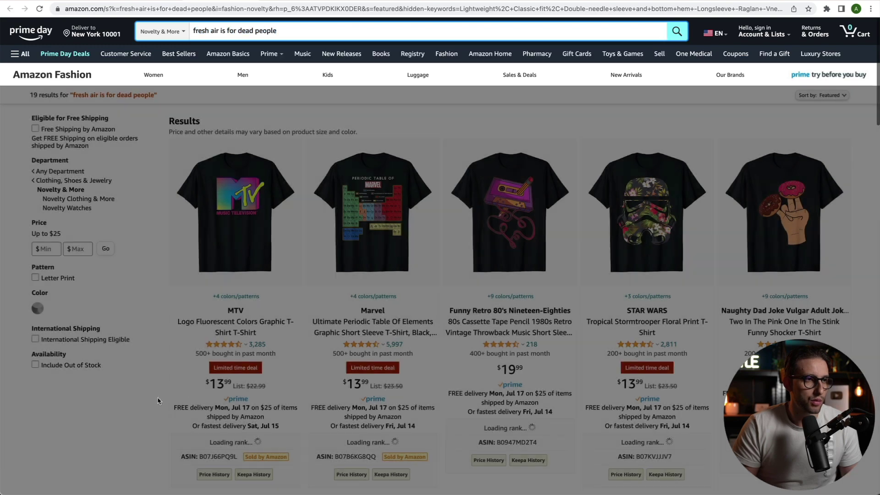
pyautogui.click(158, 401)
pyautogui.hotkey('ctrl', 'f')
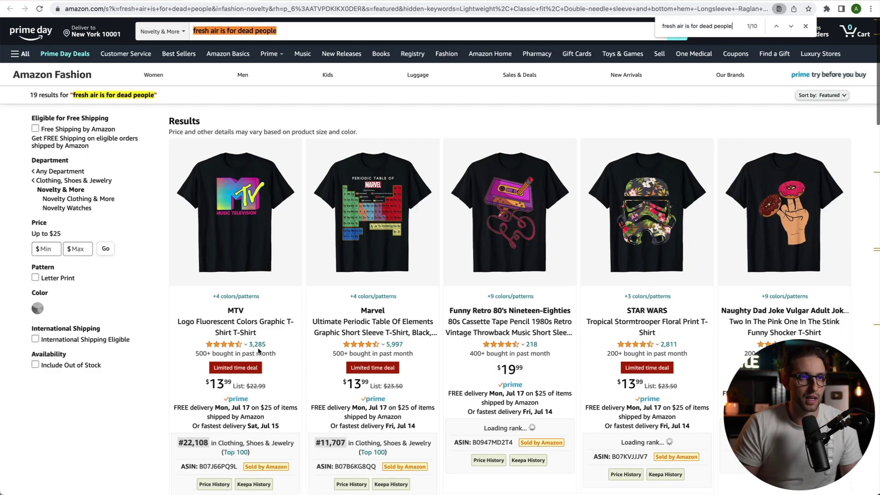
pyautogui.press('Return')
pyautogui.press('Return')
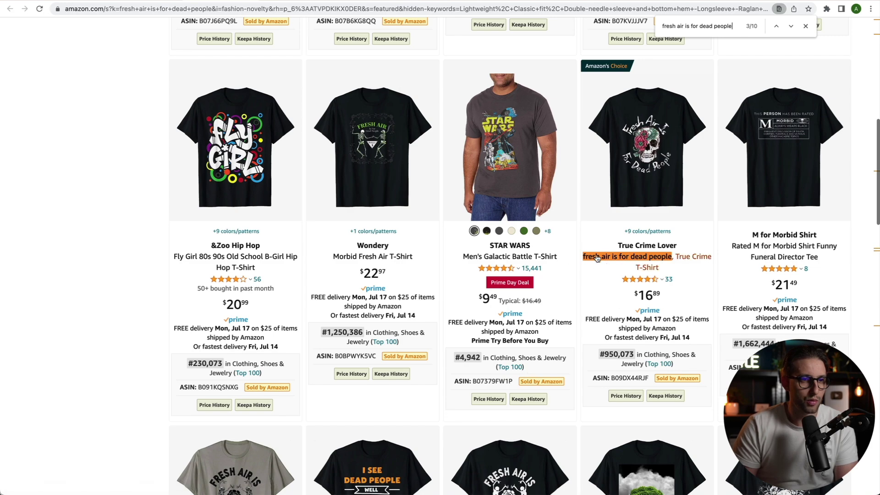
pyautogui.scroll(-2, 608, 350)
pyautogui.press('Return')
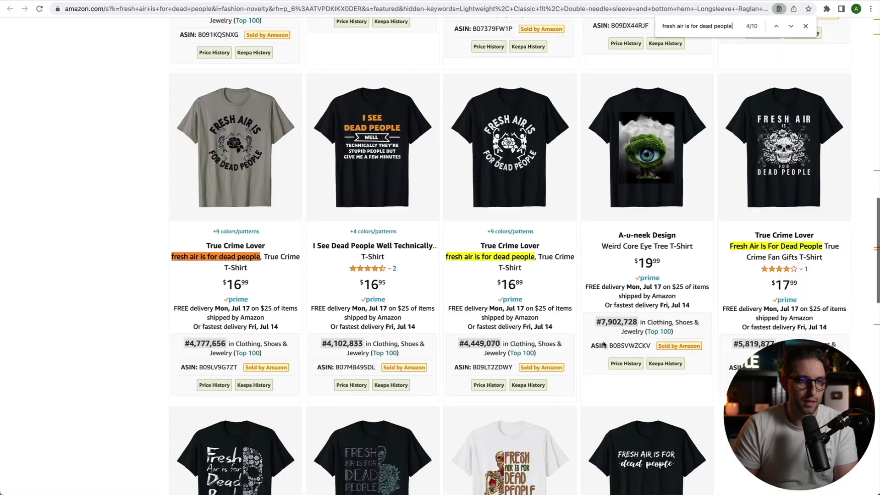
pyautogui.scroll(8, 328, 278)
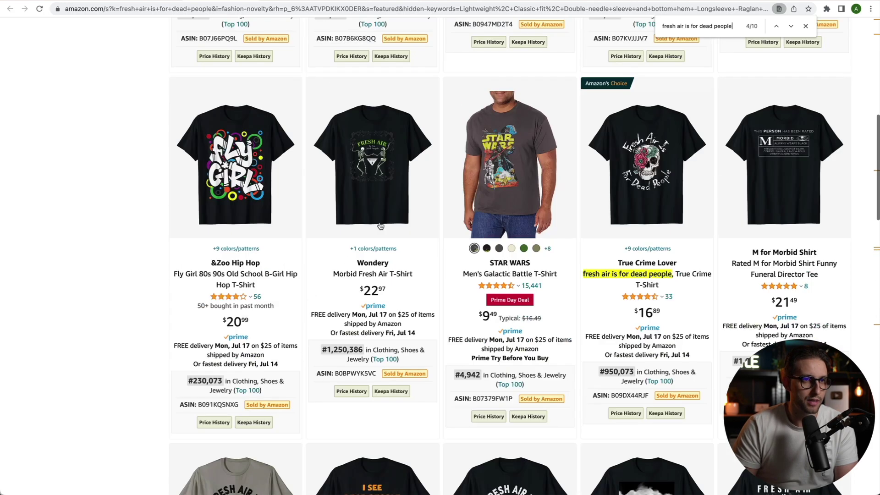
pyautogui.press('Return')
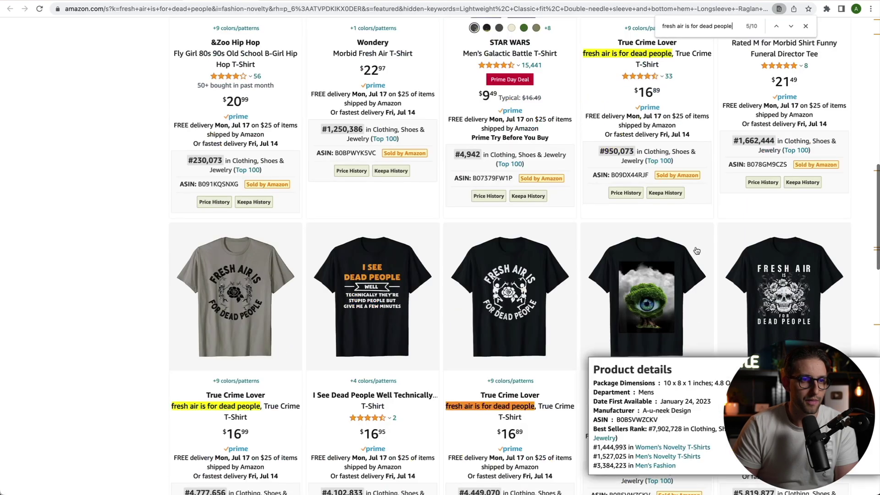
pyautogui.scroll(-3, 391, 217)
pyautogui.press('Return')
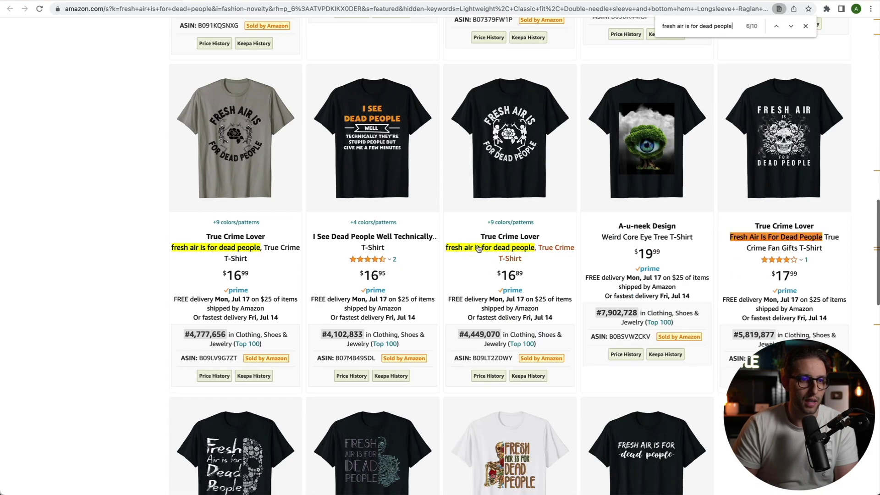
pyautogui.press('Return')
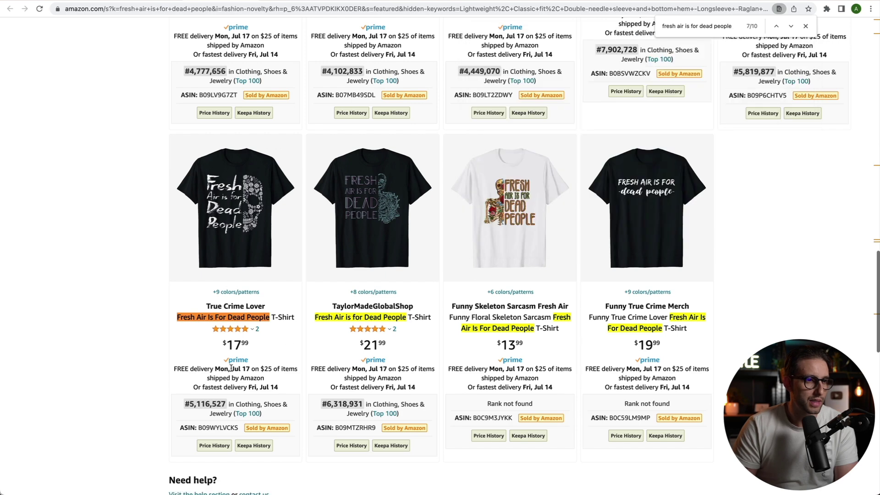
pyautogui.press('Return')
pyautogui.press('Return')
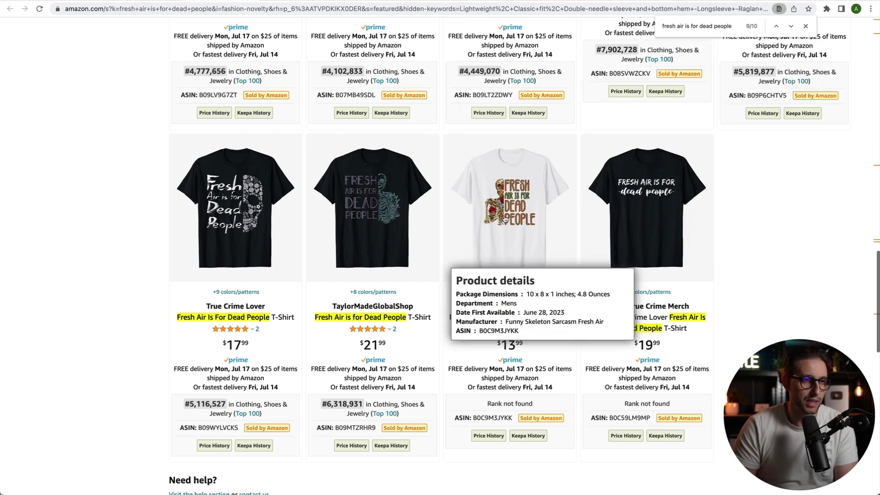
pyautogui.scroll(-3, 437, 279)
pyautogui.press('Return')
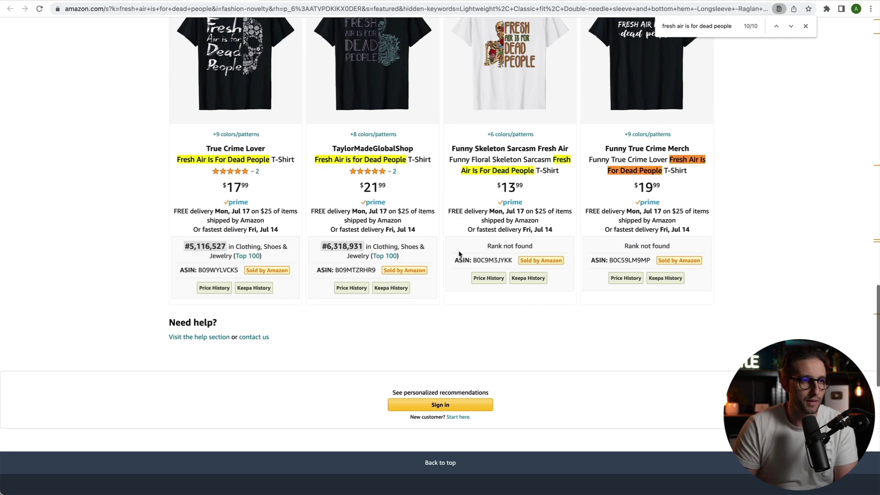
# Check the number of Amazon results for the phrase and return to the Merch Dominator Product Search page
pyautogui.scroll(15, 455, 253)
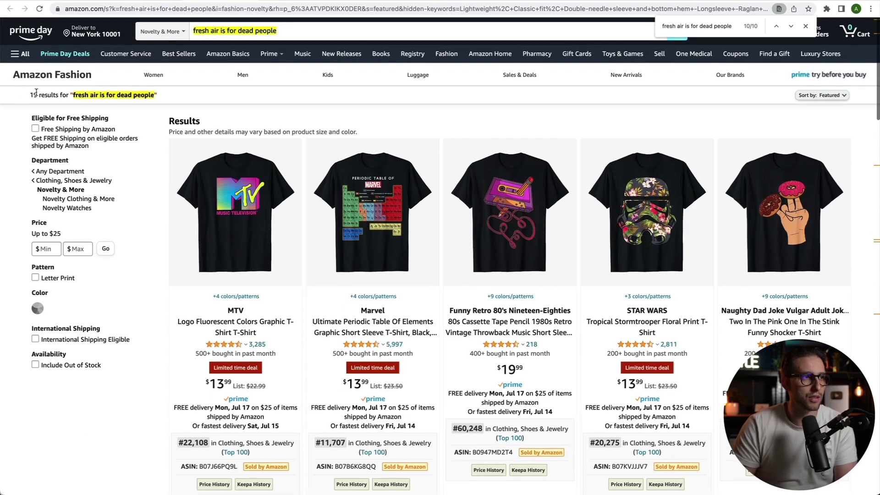
pyautogui.moveTo(36, 93); pyautogui.dragTo(31, 93)
pyautogui.press('super+m')
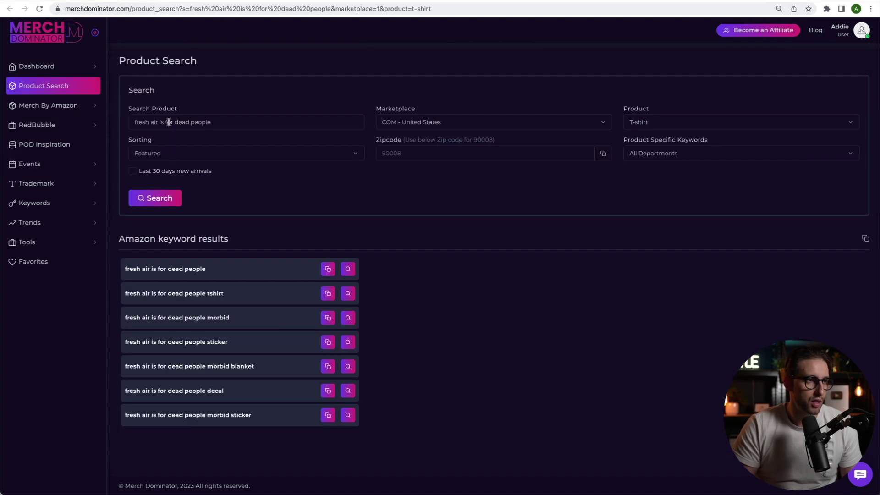
# Run the Product Search for "destroy the patriarchy not the planet" T-shirts on Amazon United States
pyautogui.tripleClick(168, 122)
pyautogui.write('destroy the patriarchy not the planet')
pyautogui.moveTo(199, 122); pyautogui.dragTo(263, 118)
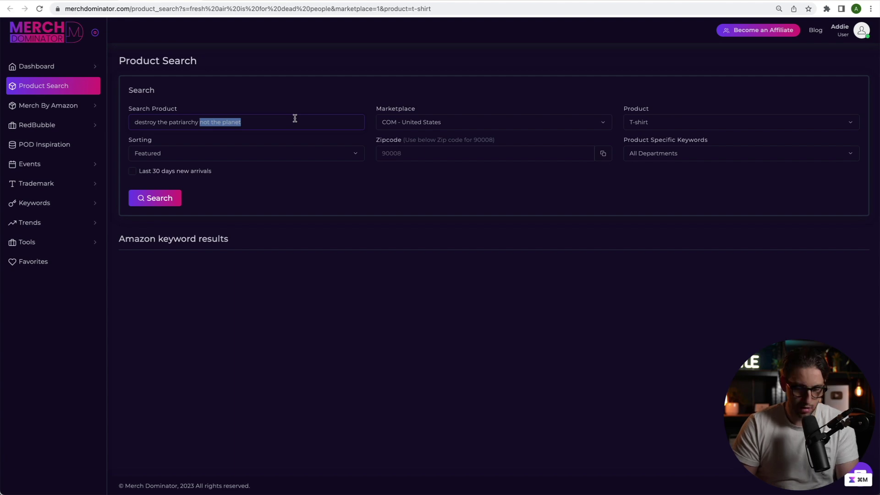
pyautogui.click(155, 198)
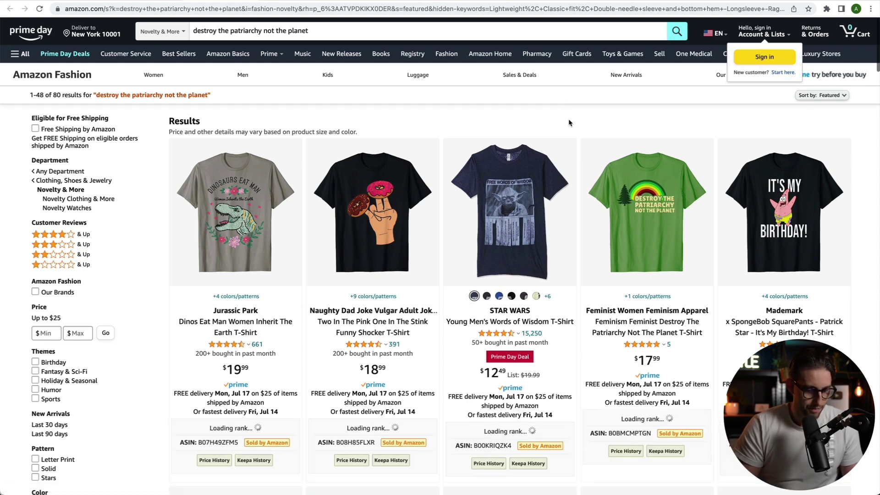
# Find "destroy the patriarchy not the planet" on the Amazon results page and step through the matches to examine competing T-shirts and their ranks
pyautogui.hotkey('ctrl', 'f')
pyautogui.write('destroy the patriarchy not the planet')
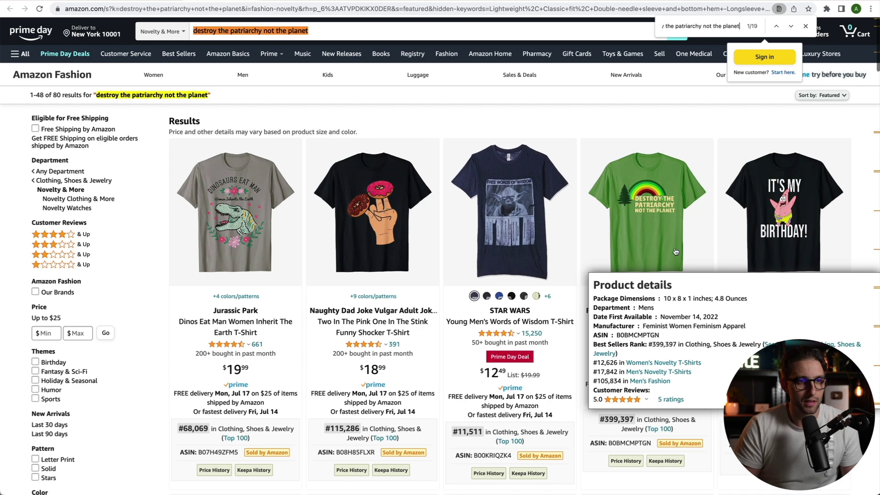
pyautogui.press('Return')
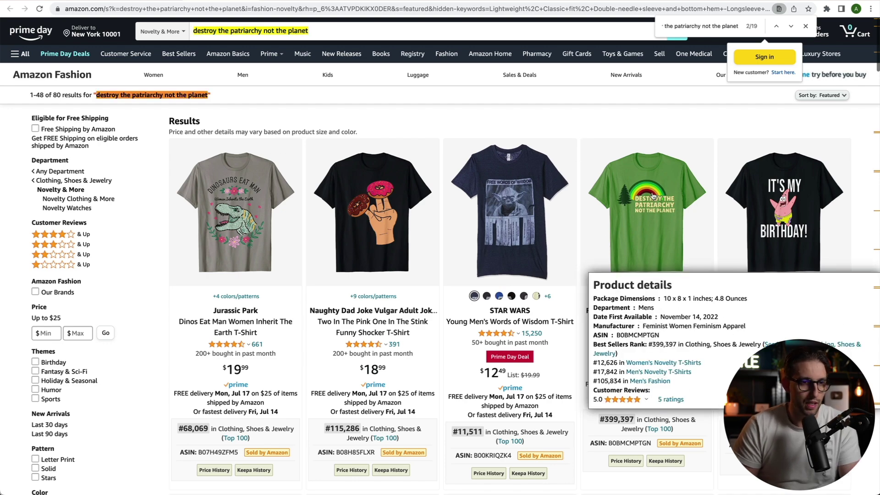
pyautogui.press('Return')
pyautogui.press('Return')
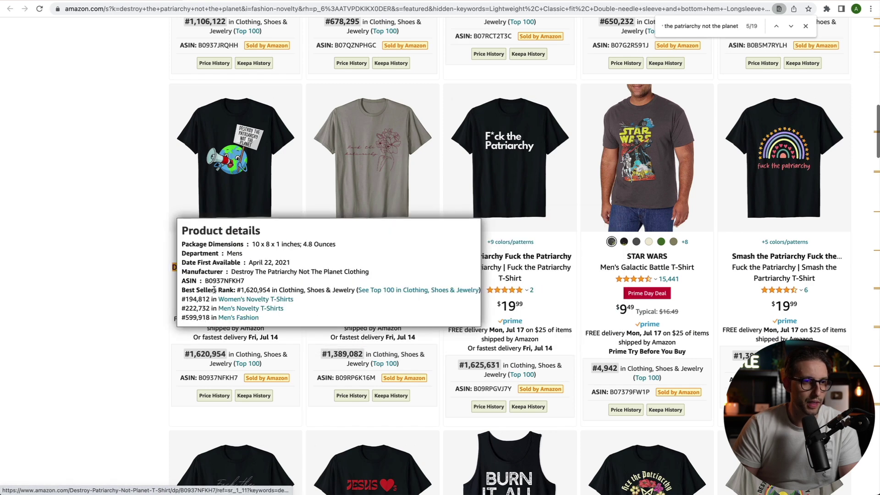
pyautogui.press('Return')
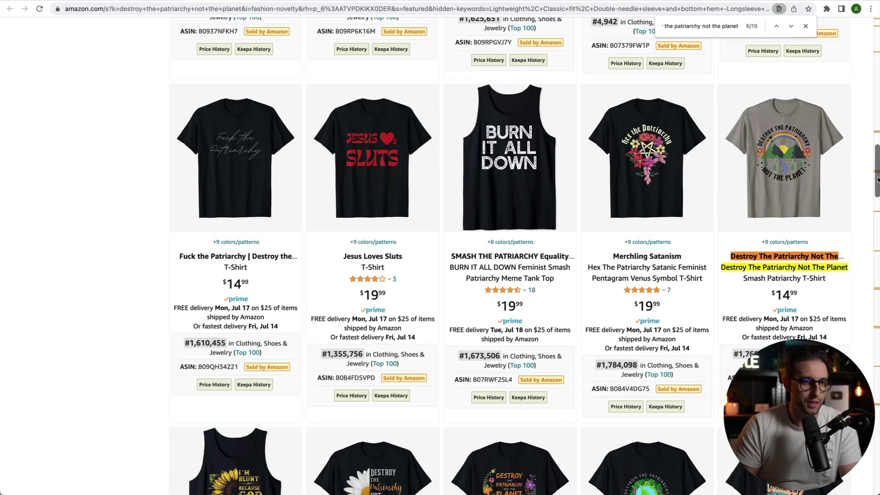
pyautogui.scroll(-3, 492, 274)
pyautogui.press('Return')
pyautogui.press('Return')
pyautogui.moveTo(491, 274)
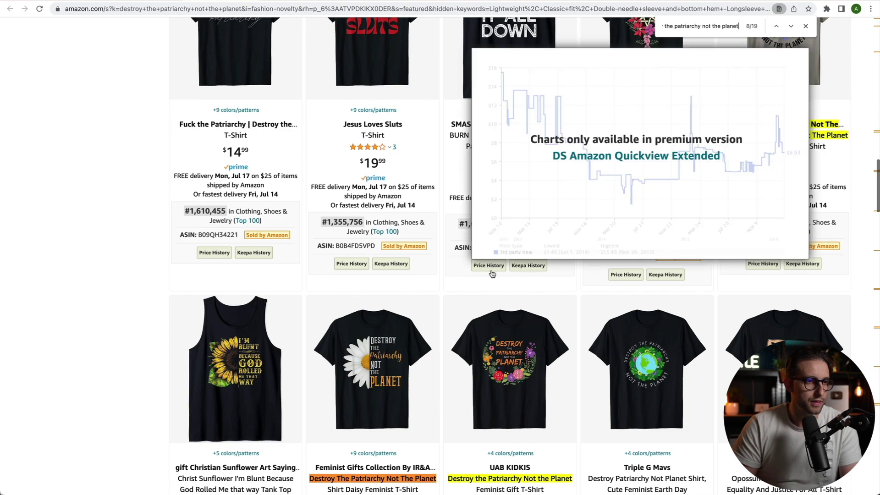
pyautogui.scroll(-8, 491, 273)
pyautogui.press('Return')
pyautogui.press('Return')
pyautogui.press('Return')
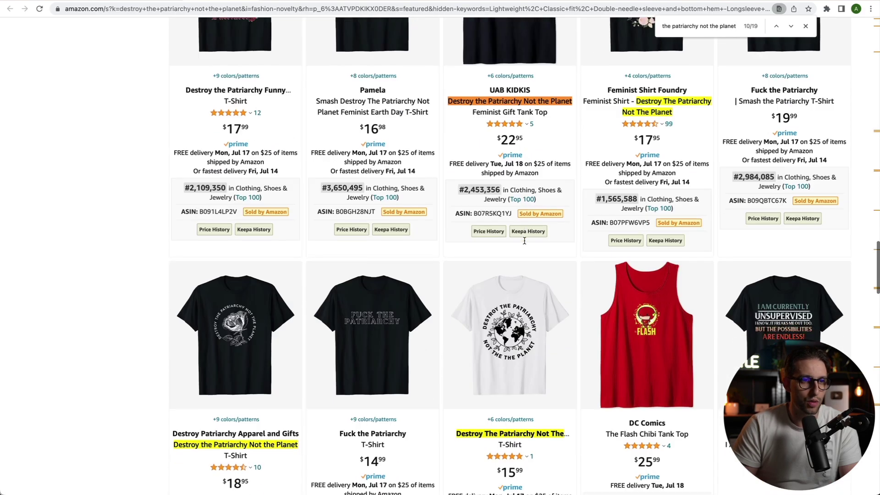
pyautogui.press('Return')
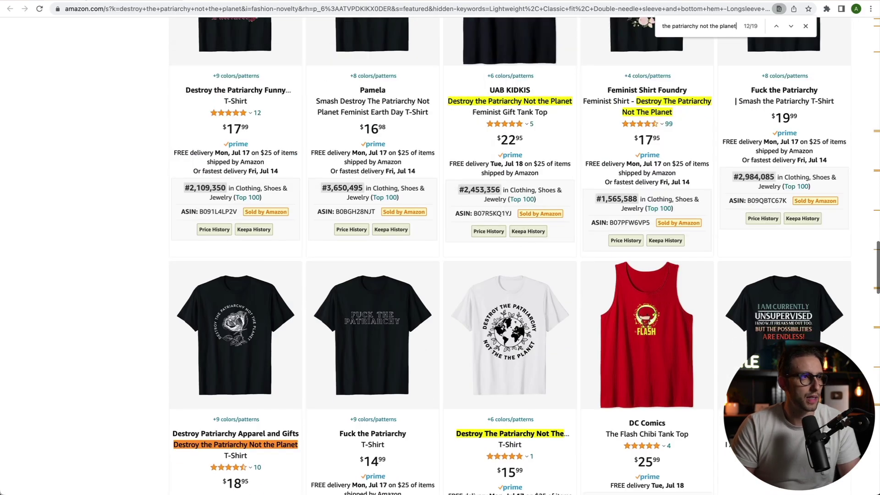
# Return to the Merch Dominator Product Search and replace the search phrase with "have you tried turning it off and on again"
pyautogui.hotkey('ctrl', 'Tab')
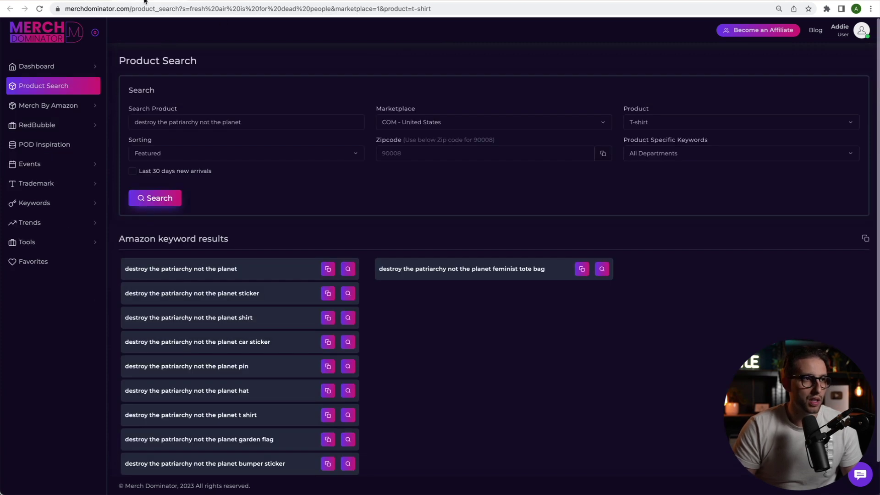
pyautogui.hotkey('ctrl', 'Tab')
pyautogui.tripleClick(226, 122)
pyautogui.write('have you tried turning it off and on again')
# Search Google for "have you tried turning it off and on again" in a new browser tab and examine where the phrase comes from
pyautogui.press('super+t')
pyautogui.write('have you tried turning it off and on again')
pyautogui.press('Return')
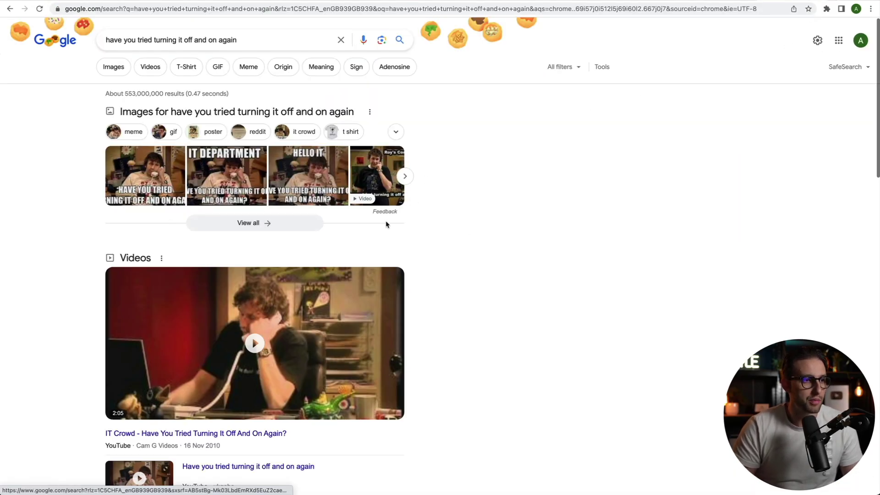
pyautogui.scroll(-3, 602, 249)
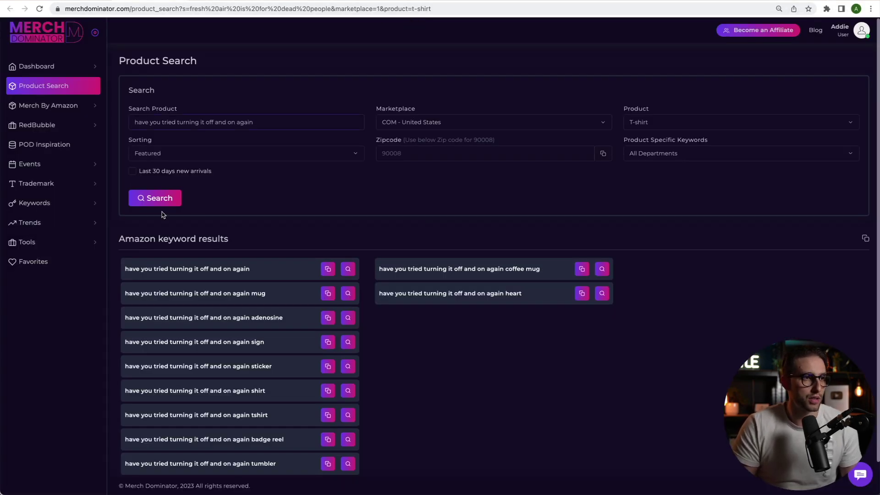
# Run the Amazon T-shirt search for "have you tried turning it off and on again" and find the phrase on the results page
pyautogui.click(155, 198)
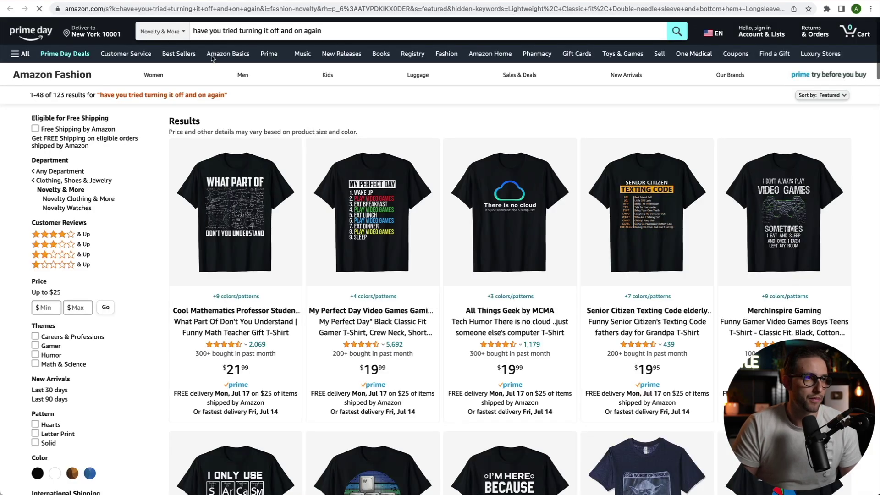
pyautogui.hotkey('ctrl', 'f')
pyautogui.press('Return')
pyautogui.press('Return')
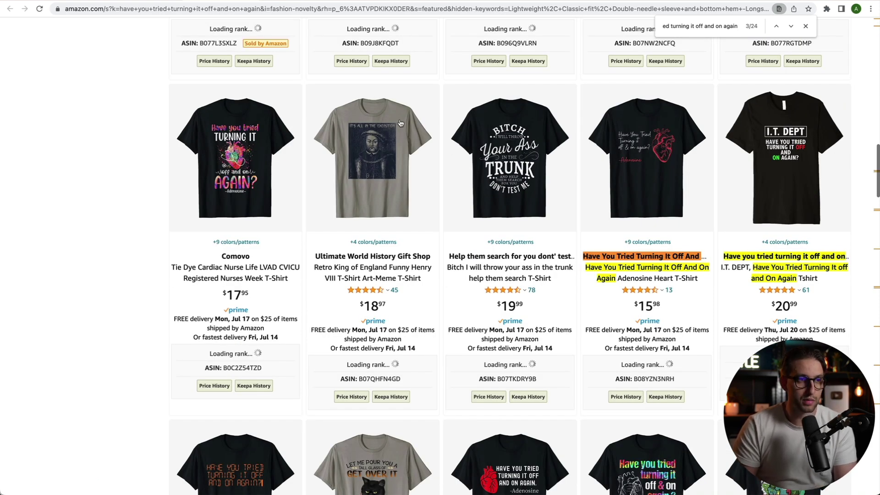
# Step through the highlighted phrase matches down the results page to examine the competing T-shirts' designs, reviews and sales ranks
pyautogui.scroll(-2, 166, 223)
pyautogui.press('Return')
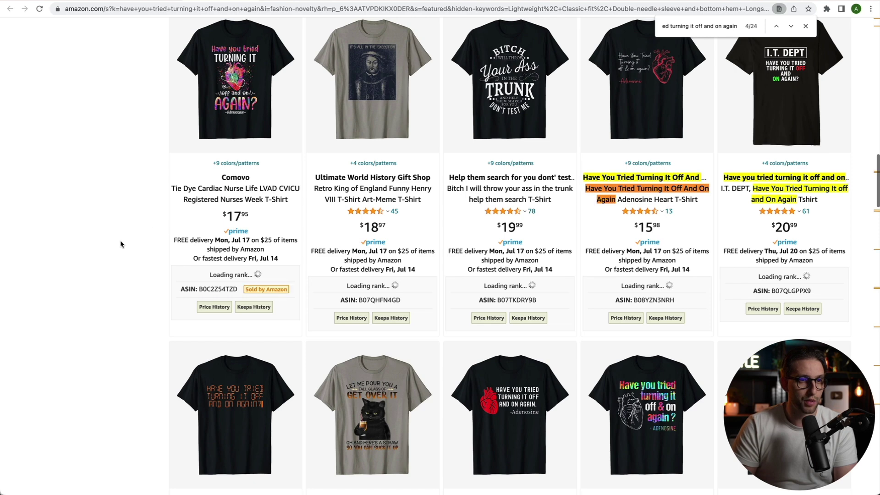
pyautogui.press('Return')
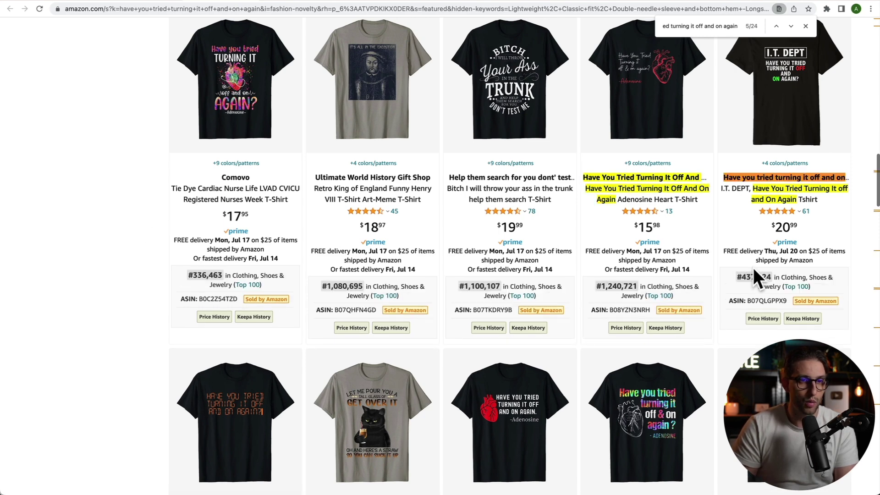
pyautogui.press('Return')
pyautogui.press('Return')
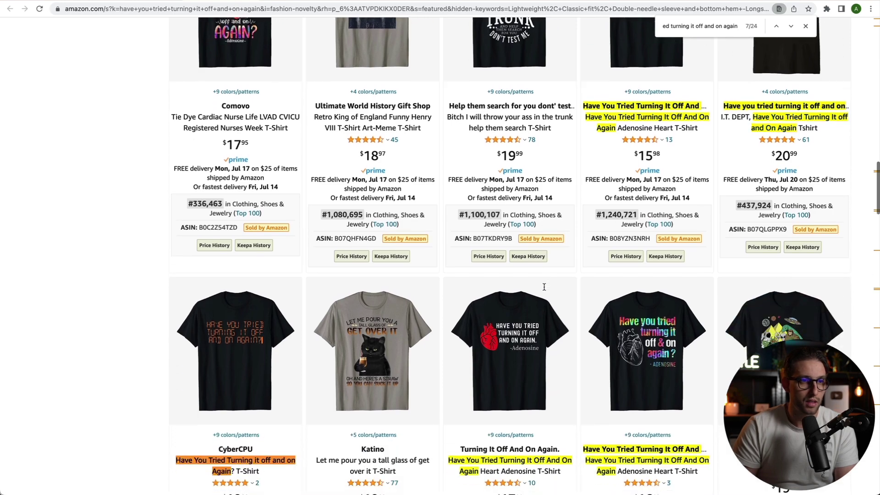
pyautogui.scroll(-2, 195, 366)
pyautogui.press('Return')
pyautogui.scroll(-3, 193, 362)
pyautogui.press('Return')
pyautogui.press('Return')
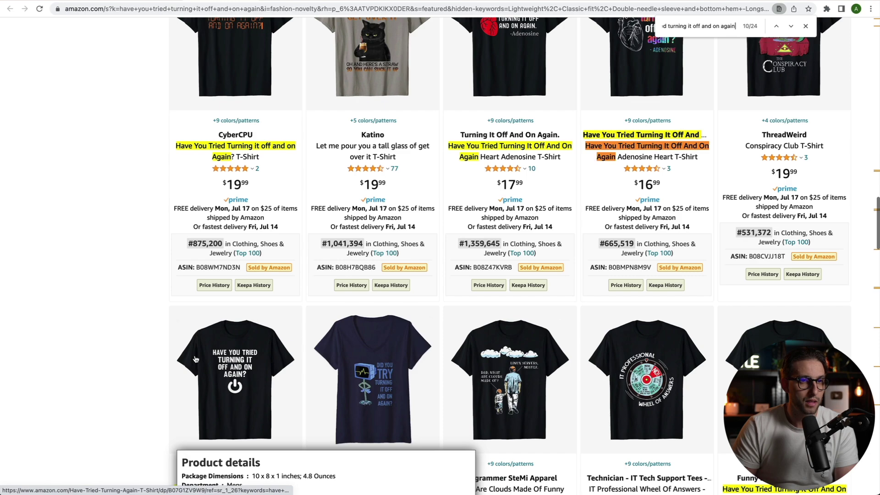
pyautogui.press('Return')
pyautogui.scroll(-5, 188, 348)
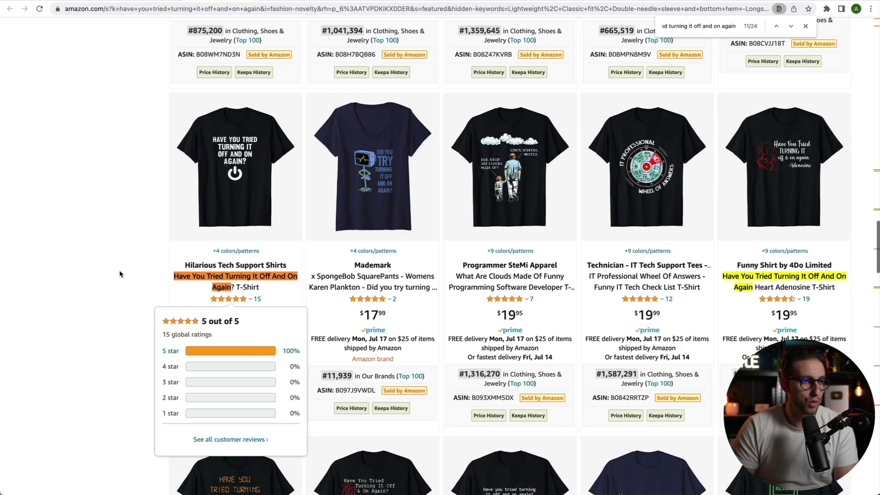
pyautogui.press('Return')
pyautogui.scroll(-3, 452, 225)
pyautogui.press('Return')
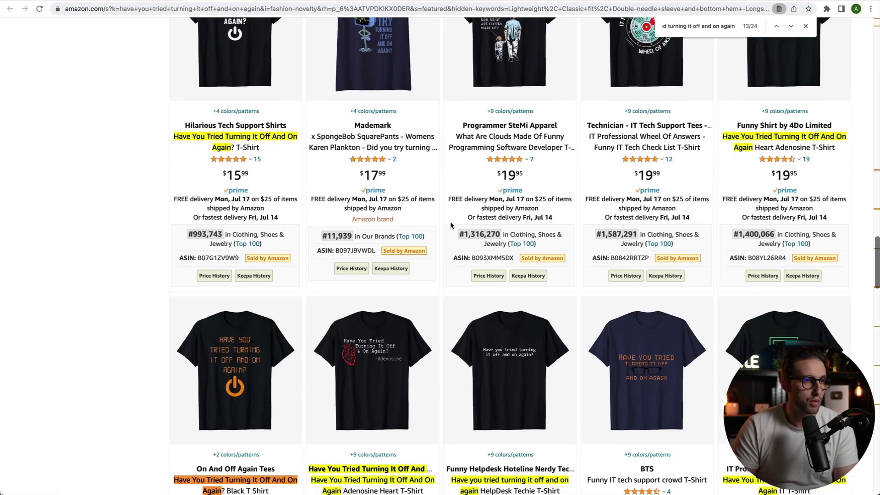
pyautogui.scroll(-4, 116, 266)
pyautogui.press('Return')
pyautogui.press('Return')
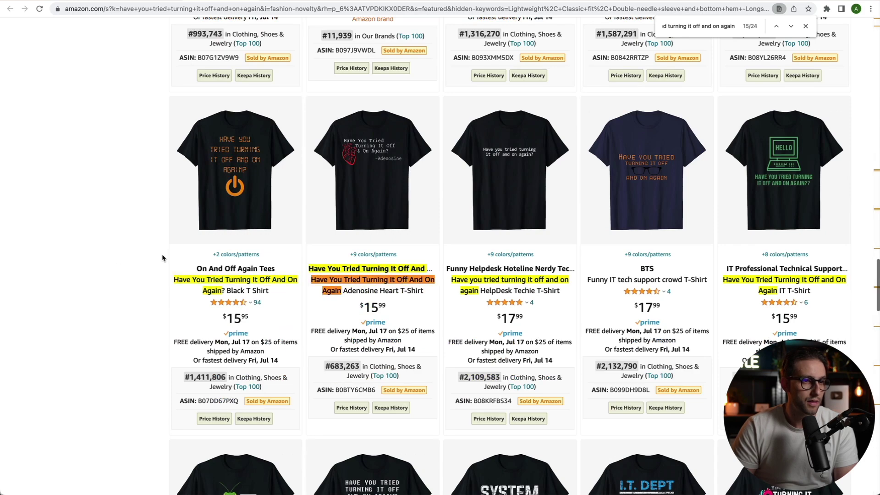
pyautogui.scroll(-4, 161, 254)
pyautogui.press('Return')
pyautogui.press('Return')
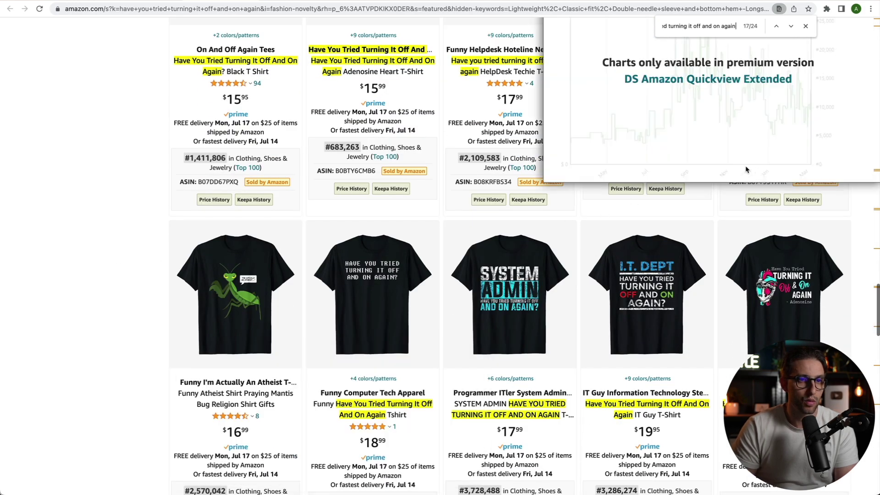
pyautogui.scroll(-10, 524, 255)
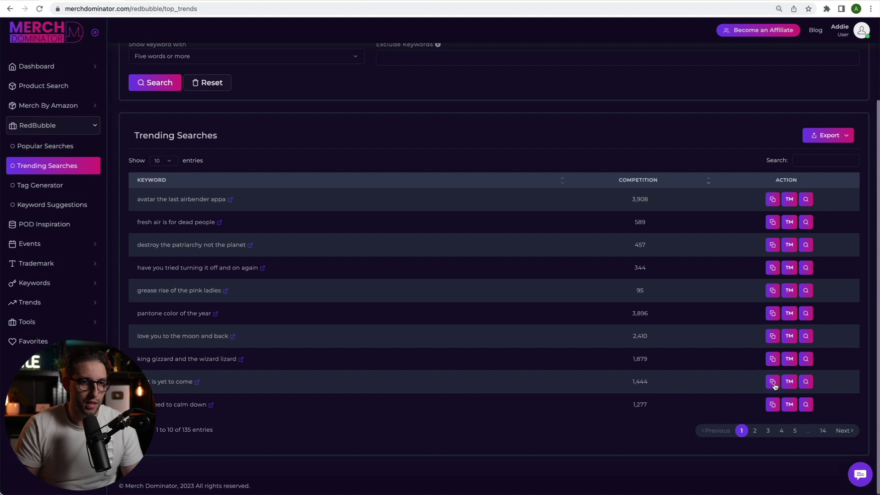
# Run the Amazon T-shirt search for the trending keyword "best is yet to come" and find the phrase on the results page
pyautogui.click(156, 1)
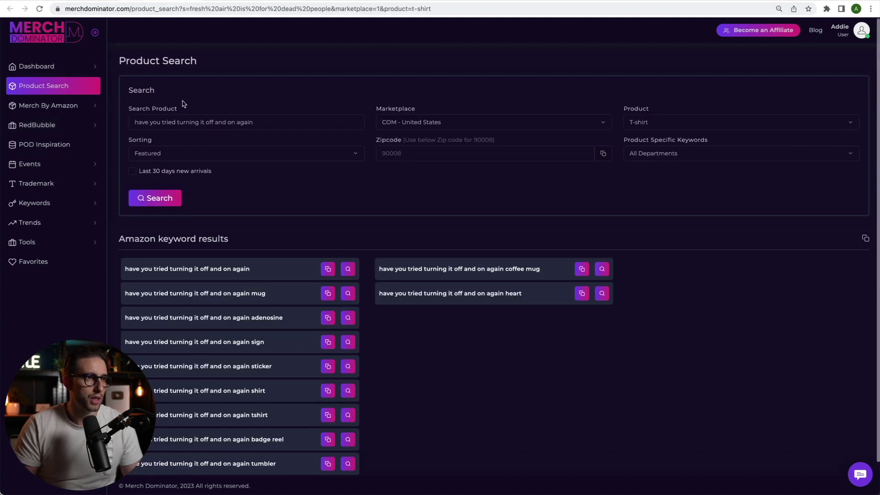
pyautogui.click(153, 197)
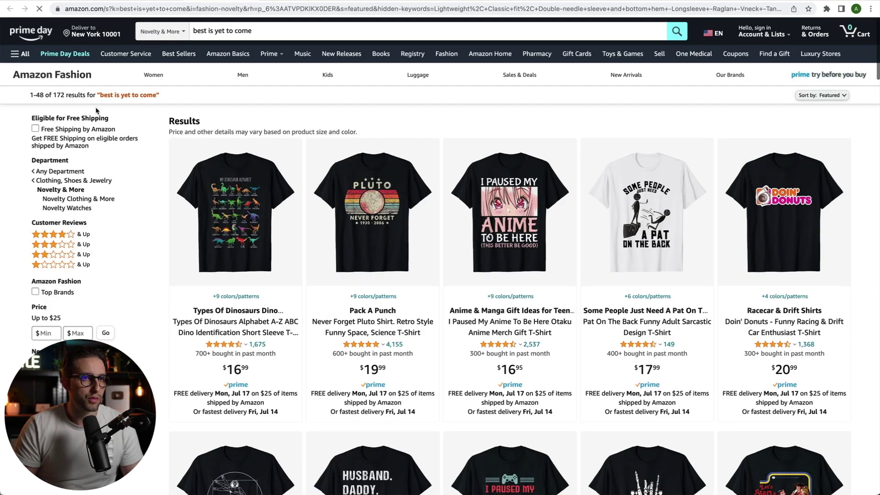
pyautogui.hotkey('ctrl', 'f')
pyautogui.write('best is yet to come')
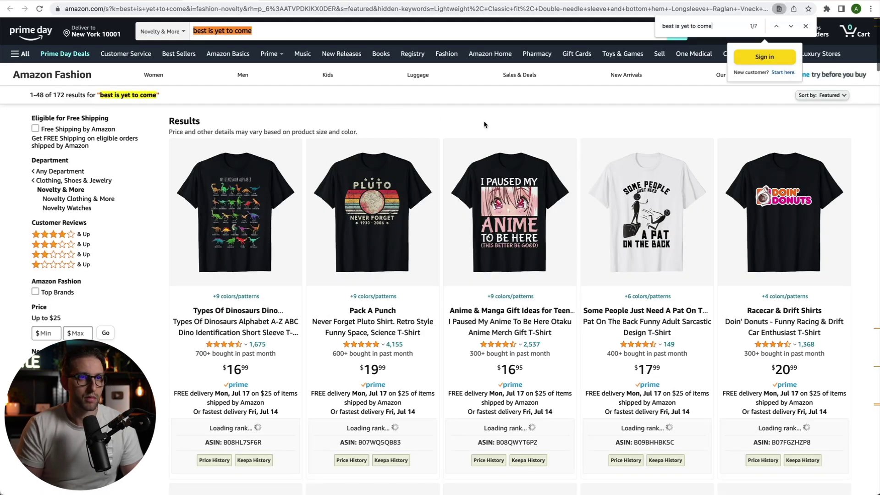
pyautogui.press('Return')
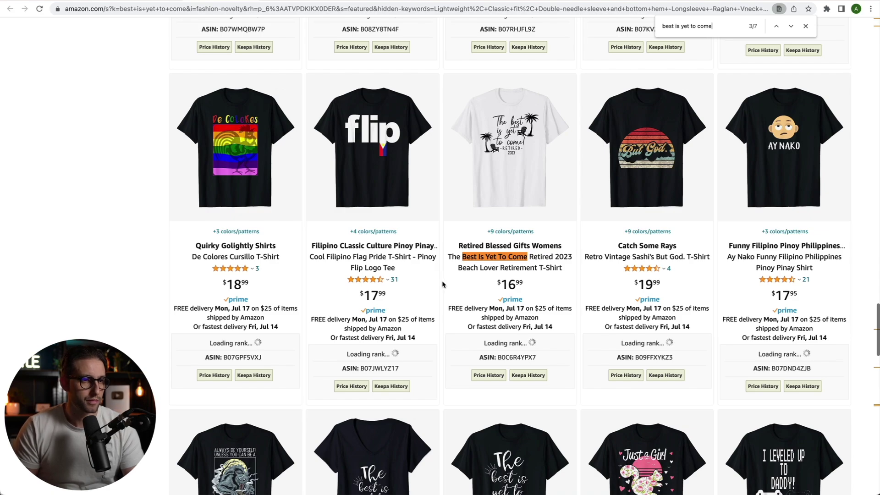
# Compare the sales ranks across the "best is yet to come" results and step through the further phrase matches
pyautogui.scroll(5, 442, 280)
pyautogui.scroll(10, 441, 280)
pyautogui.scroll(3, 443, 284)
pyautogui.scroll(-6, 443, 284)
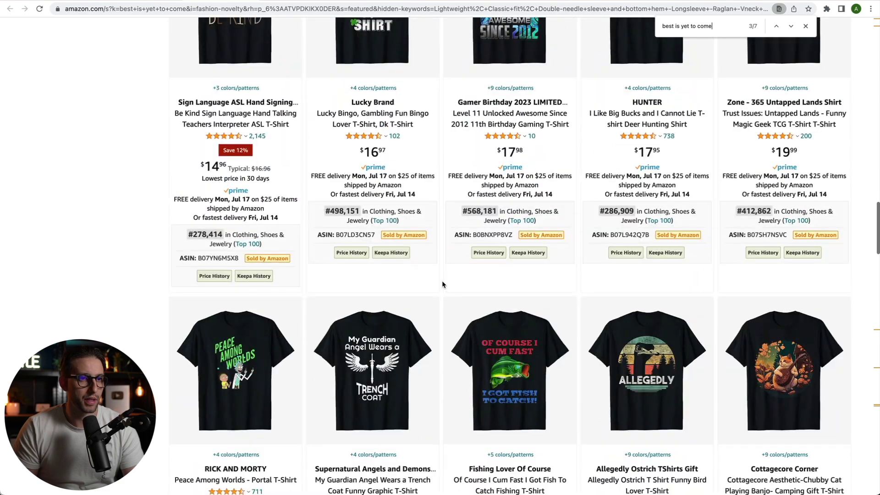
pyautogui.scroll(5, 426, 284)
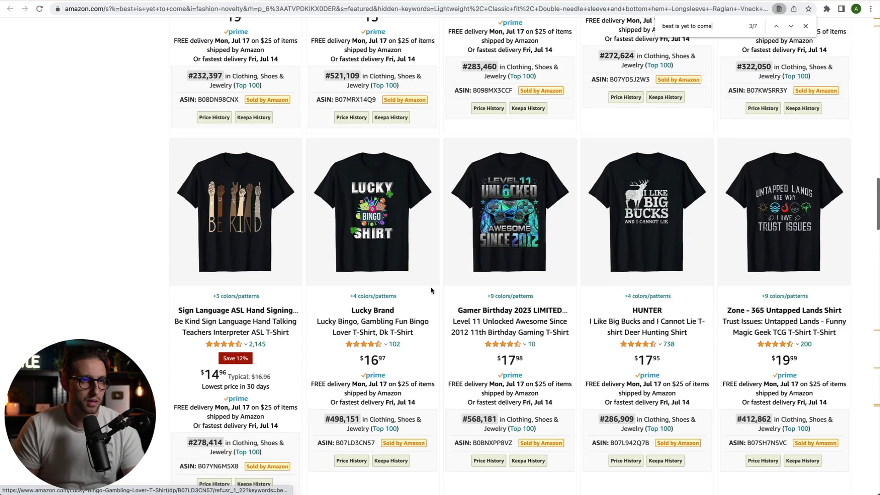
pyautogui.scroll(-11, 430, 288)
pyautogui.scroll(-11, 431, 292)
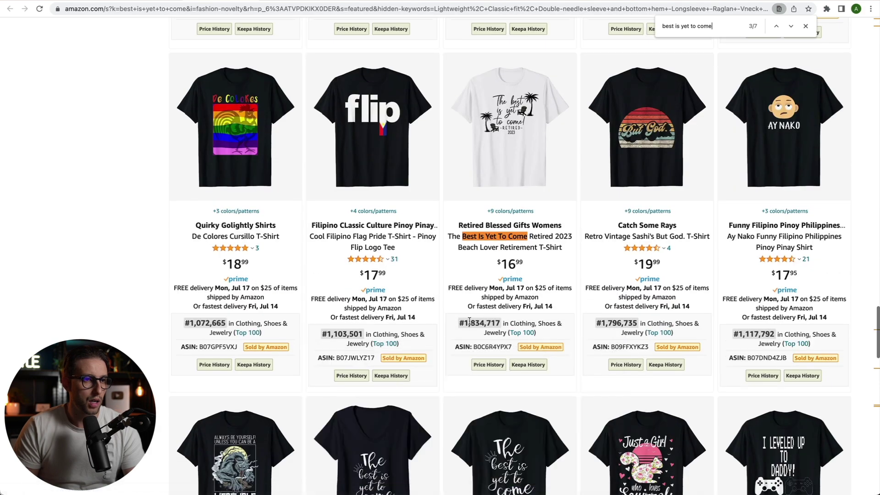
pyautogui.press('Return')
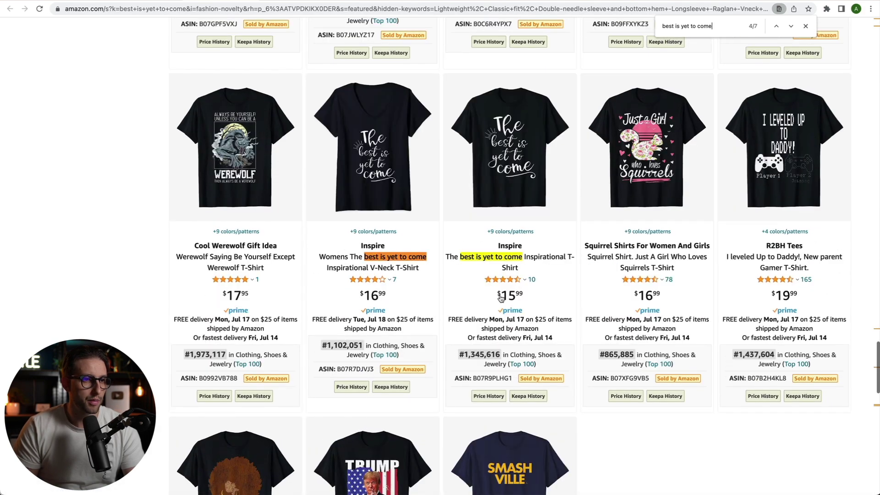
pyautogui.press('Return')
pyautogui.press('Return')
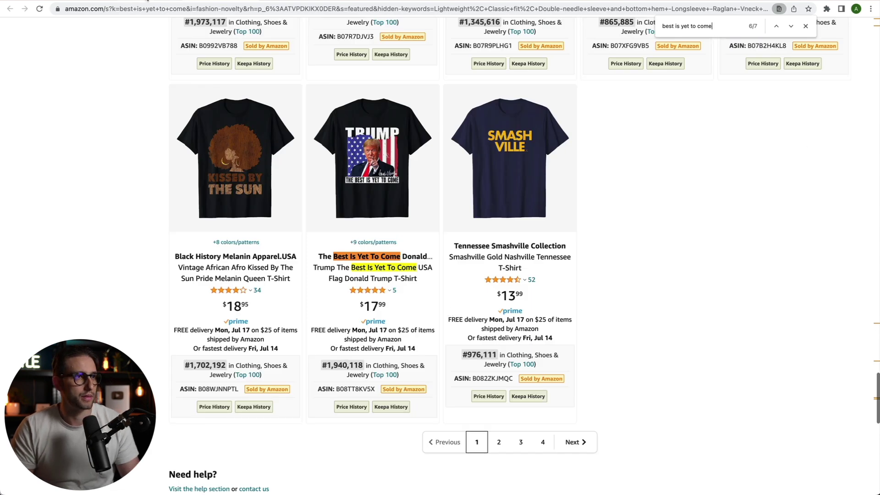
# Copy "you need to calm down" from the RedBubble trending searches and run the Amazon United States T-shirt search for it
pyautogui.hotkey('ctrl', 'Tab')
pyautogui.hotkey('ctrl', 'Tab')
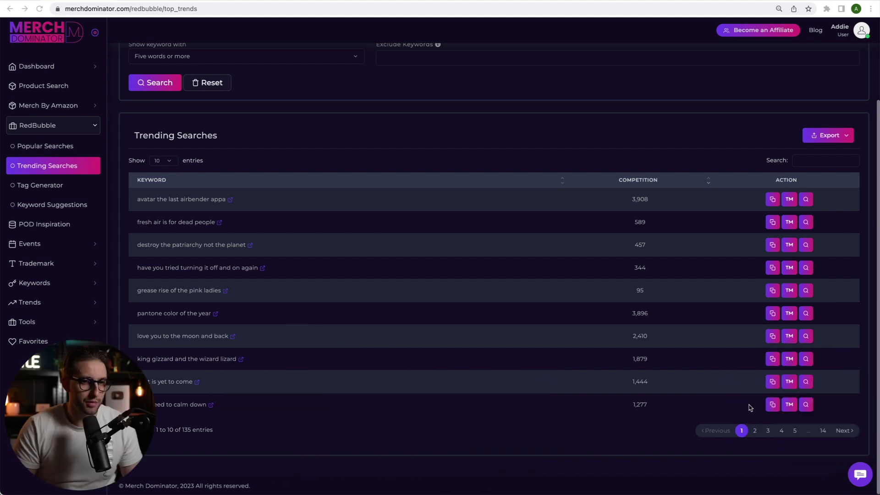
pyautogui.click(772, 406)
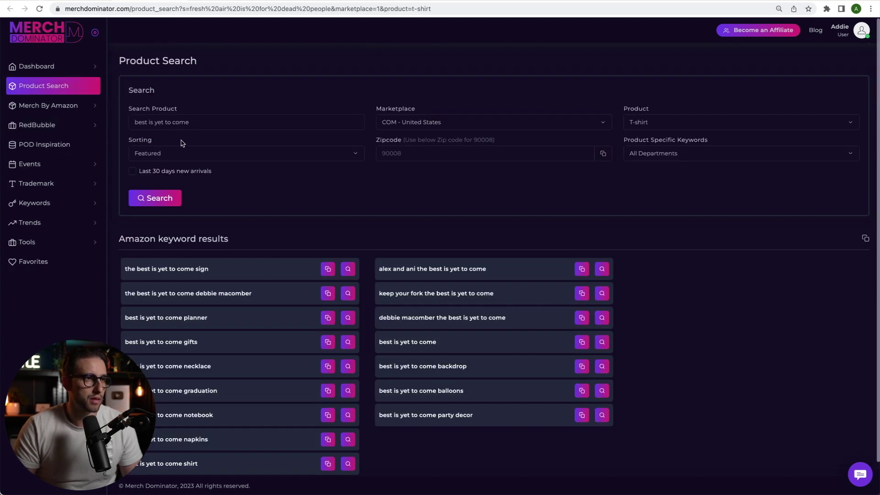
pyautogui.tripleClick(171, 119)
pyautogui.hotkey('ctrl', 'v')
pyautogui.click(146, 193)
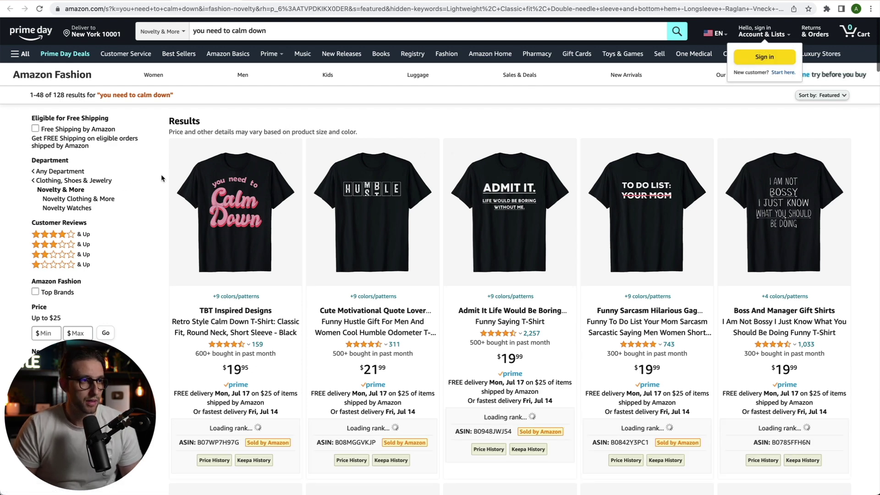
# Find "you need to calm down" on the Amazon results page and go to the first T-shirt listing that uses the phrase
pyautogui.scroll(-1, 164, 177)
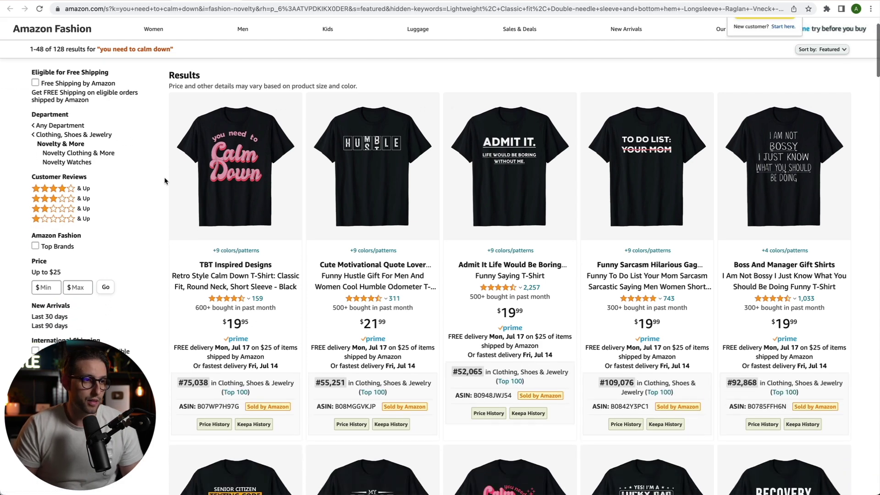
pyautogui.scroll(-2, 185, 329)
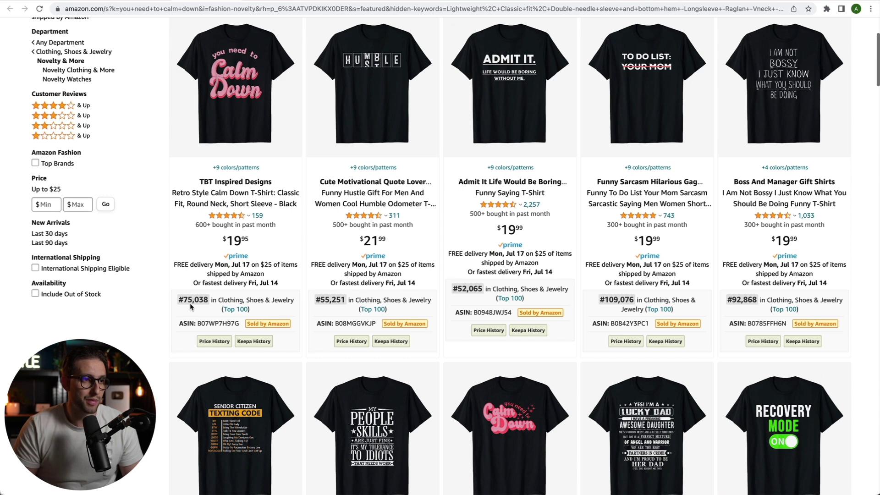
pyautogui.press('super+f')
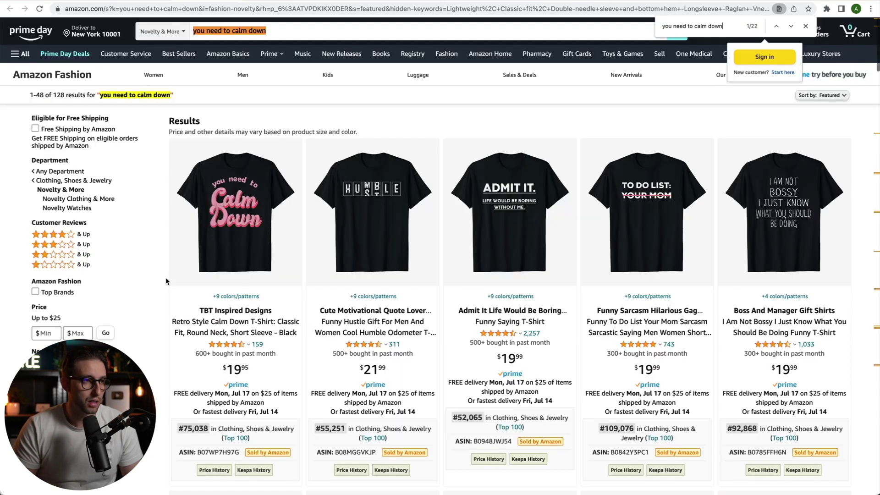
pyautogui.press('Return')
pyautogui.press('Return')
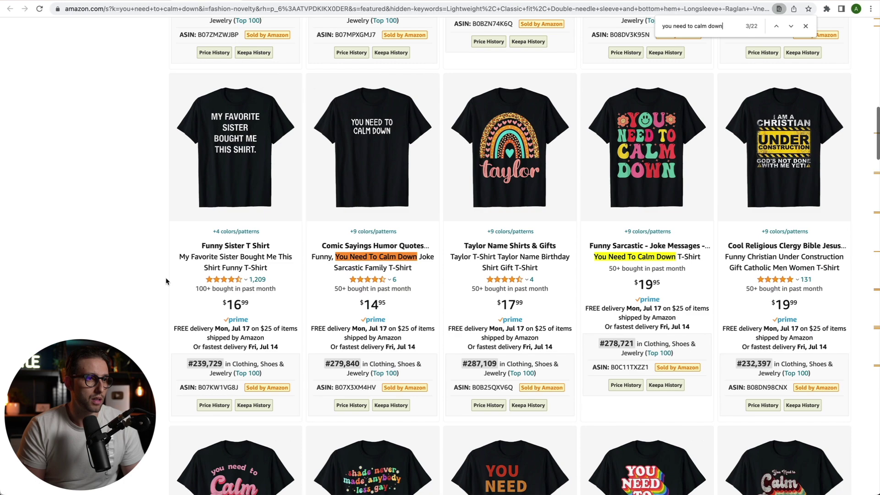
# Examine the title, reviews and sales rank of the first search result, the retro style Calm Down T-shirt
pyautogui.scroll(10, 197, 271)
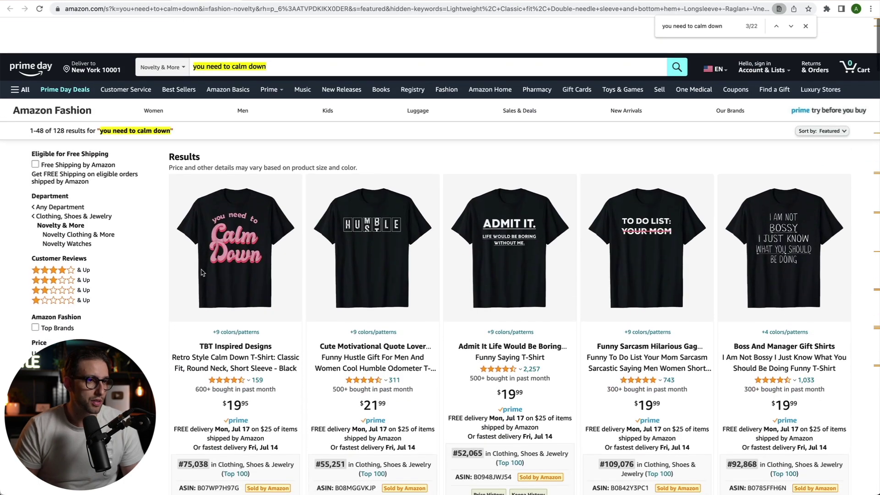
pyautogui.scroll(-2, 201, 272)
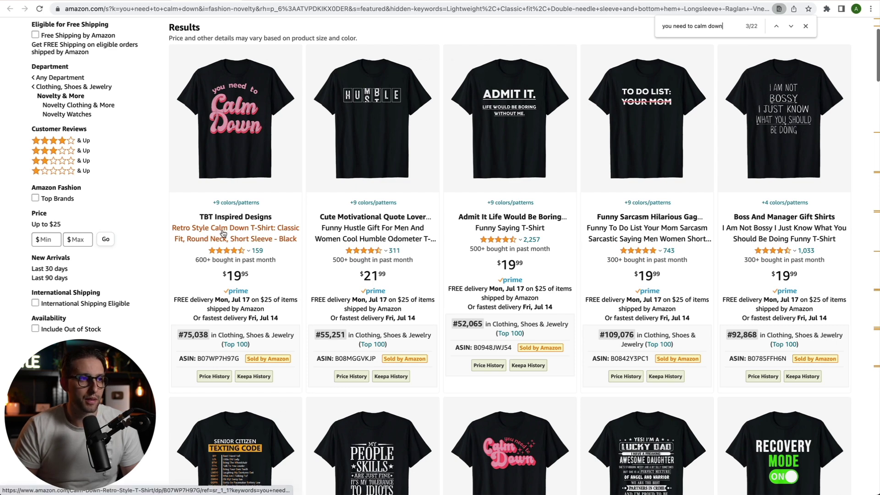
pyautogui.moveTo(224, 234)
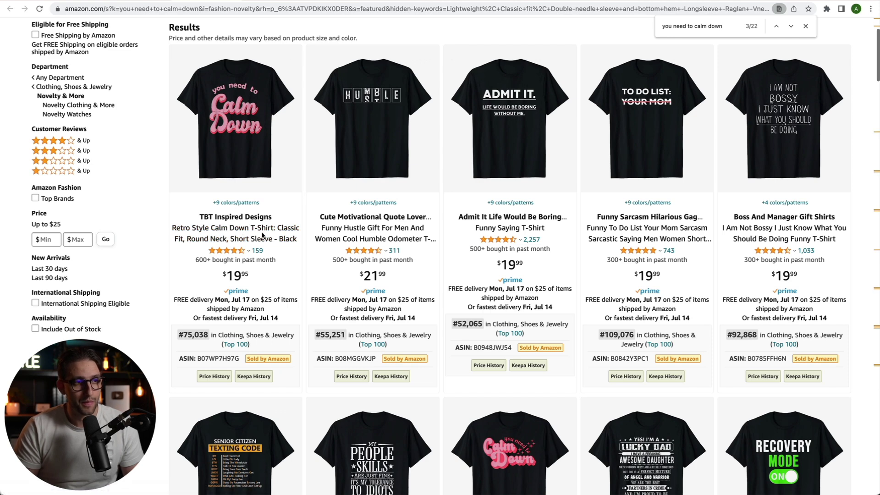
pyautogui.moveTo(201, 217)
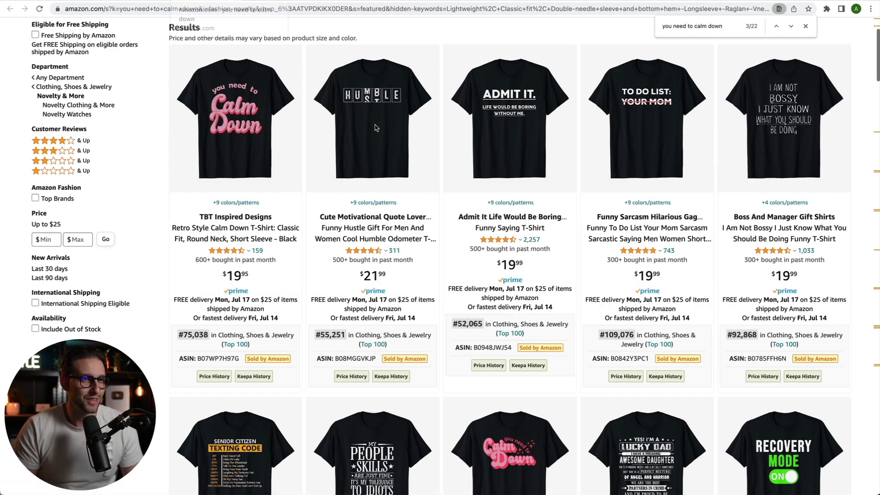
pyautogui.moveTo(427, 191)
# Step through the further "you need to calm down" matches and compare the T-shirts' designs, reviews and sales ranks
pyautogui.press('Return')
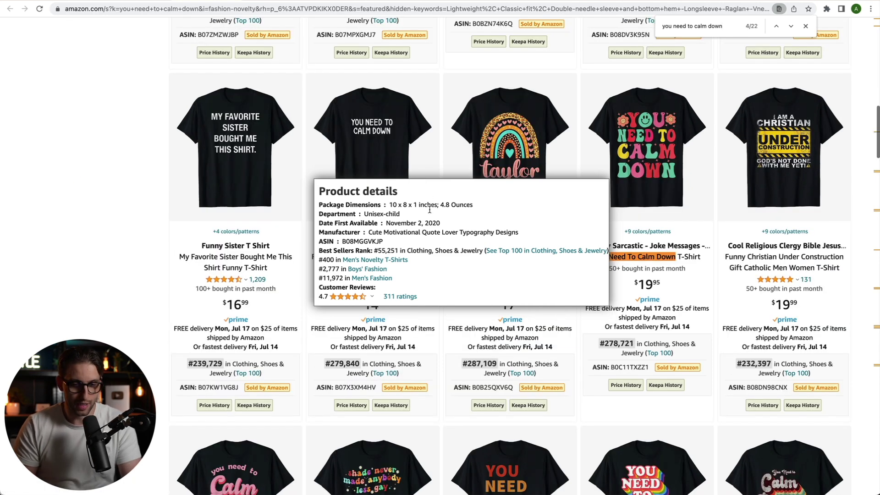
pyautogui.press('Return')
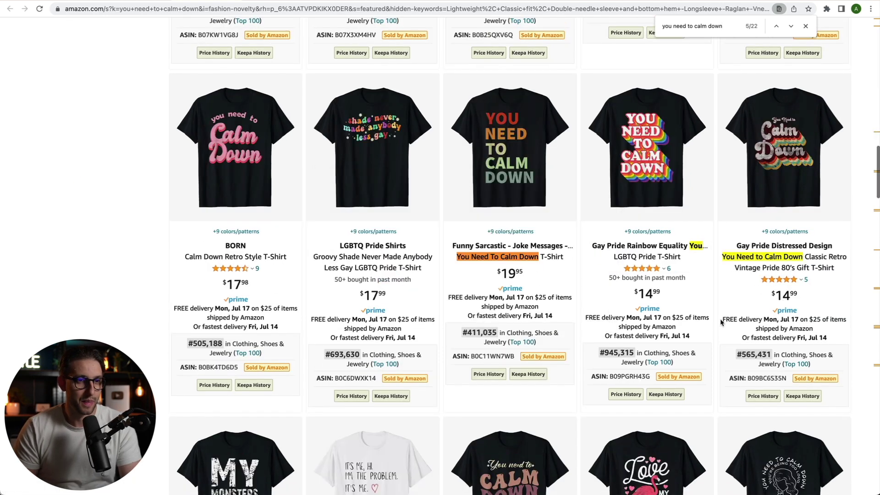
pyautogui.press('Return')
pyautogui.press('Return')
pyautogui.press('Return')
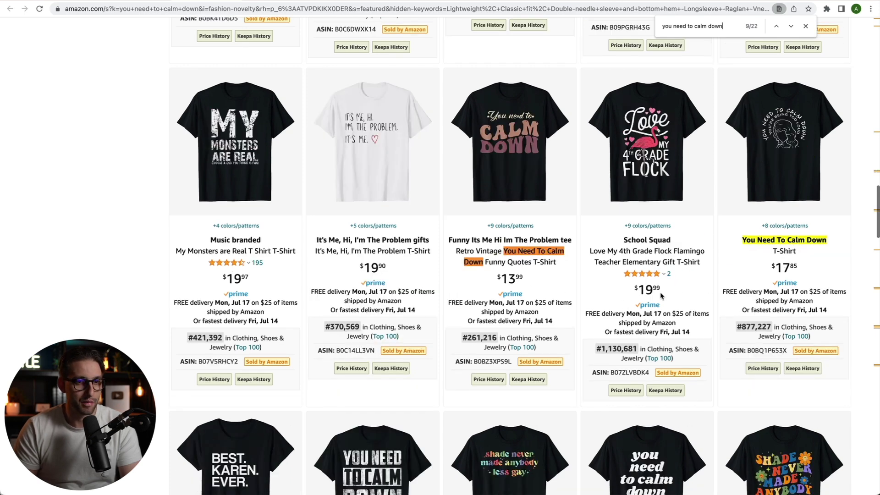
pyautogui.press('Return')
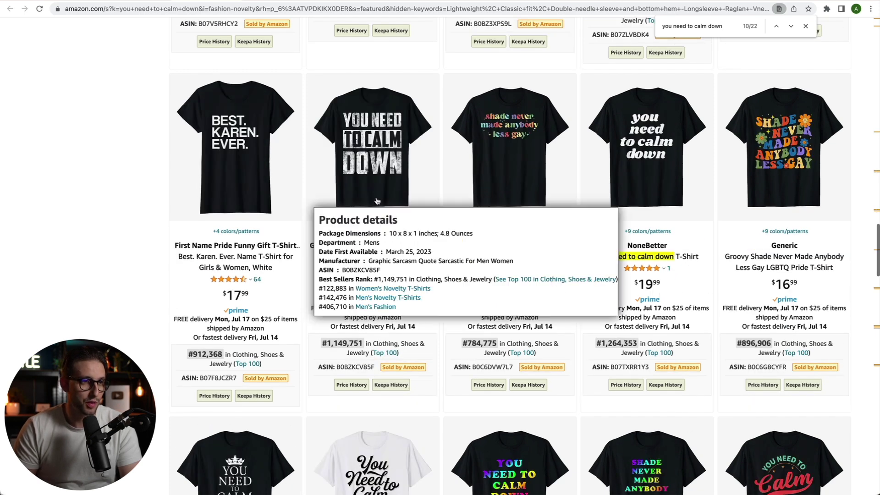
pyautogui.press('Return')
pyautogui.press('Return')
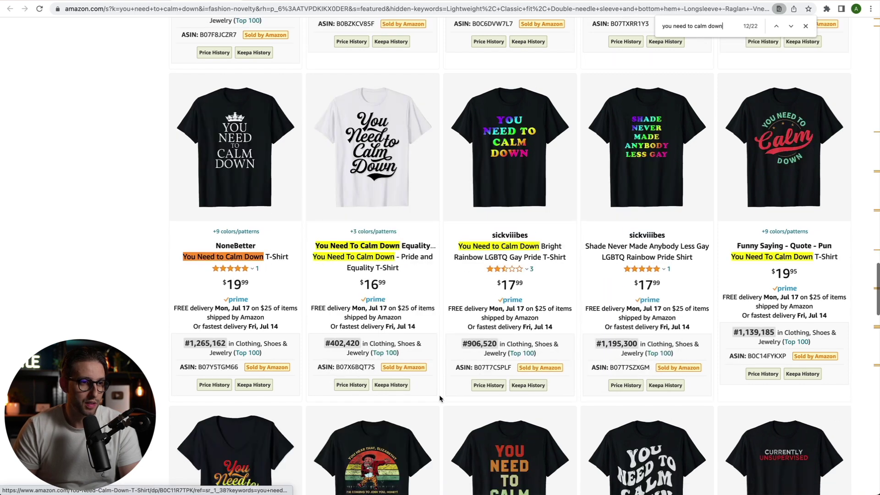
pyautogui.press('Return')
pyautogui.press('Return')
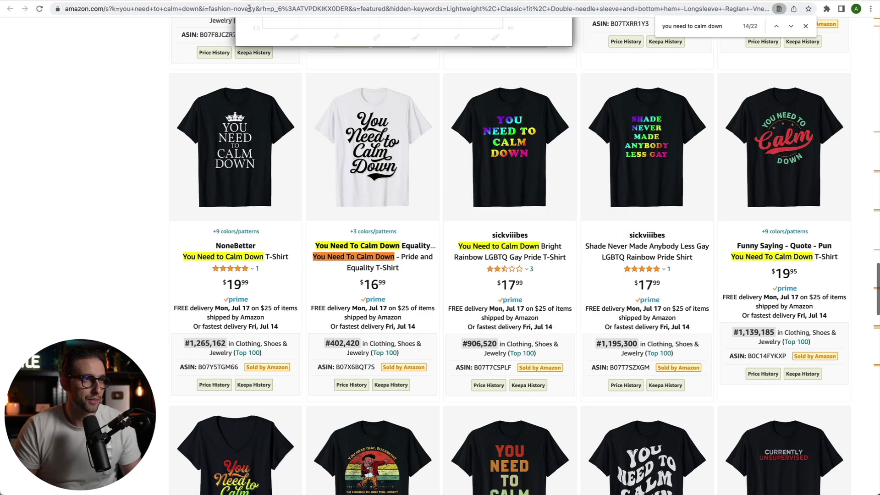
# Copy "queens are born in july" from page 2 of the RedBubble trending searches and run the Amazon United States T-shirt search for it
pyautogui.click(119, 1)
pyautogui.hotkey('ctrl', 'Tab')
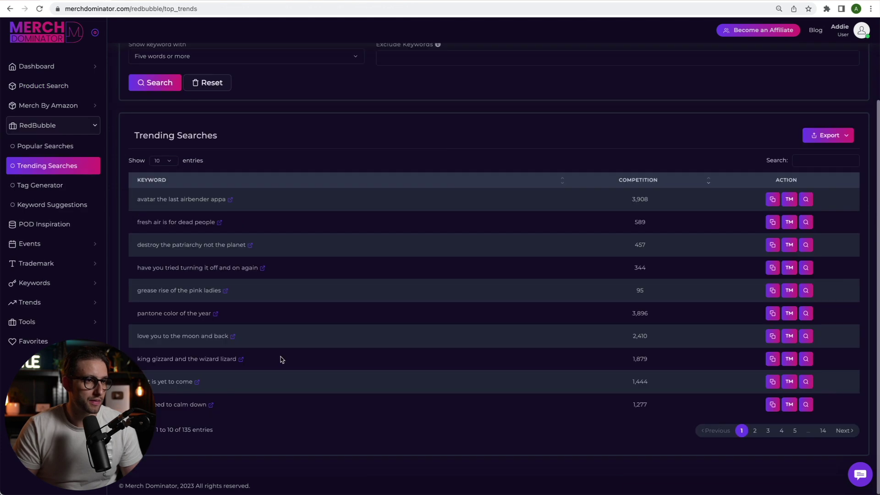
pyautogui.click(754, 430)
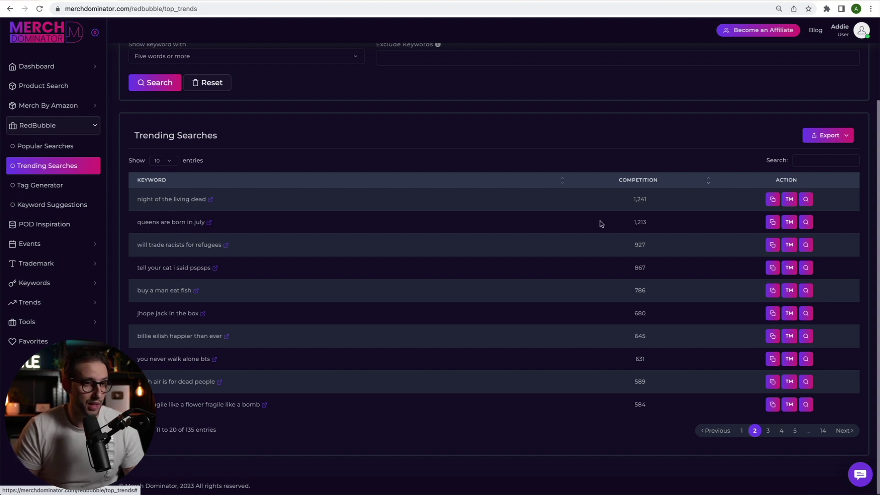
pyautogui.click(772, 223)
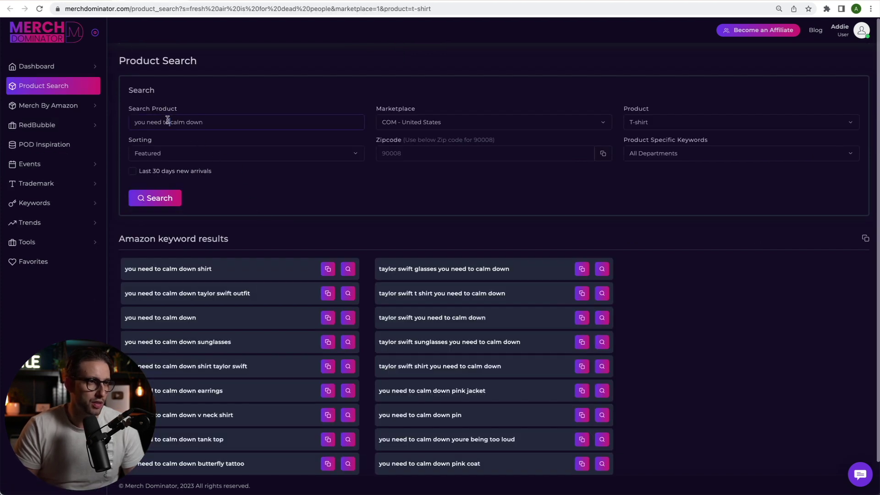
pyautogui.tripleClick(167, 120)
pyautogui.press('super+v')
pyautogui.press('Return')
pyautogui.click(175, 205)
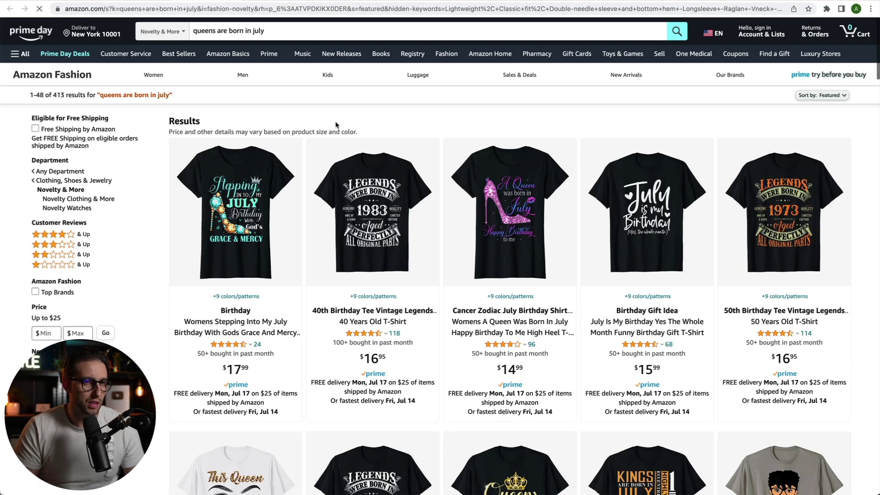
# Find "queens are born in july" on the results page and check the sales ranks around the first matching T-shirts
pyautogui.press('super+f')
pyautogui.press('super+v')
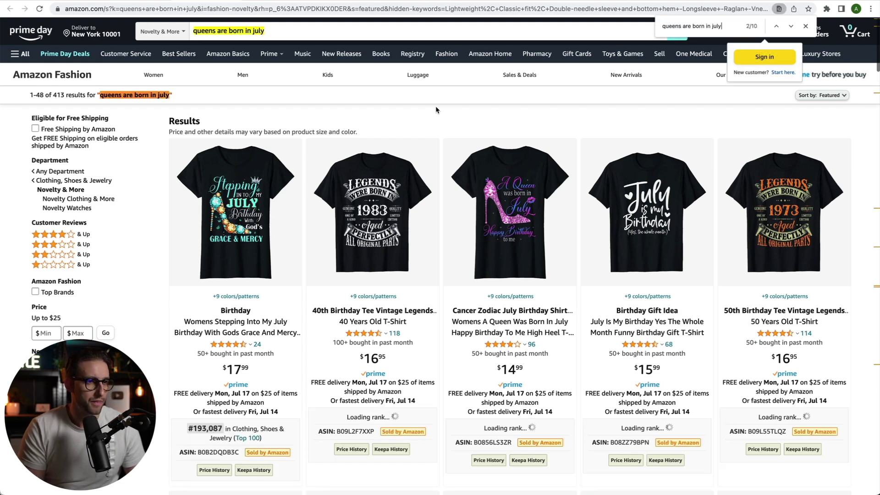
pyautogui.press('Return')
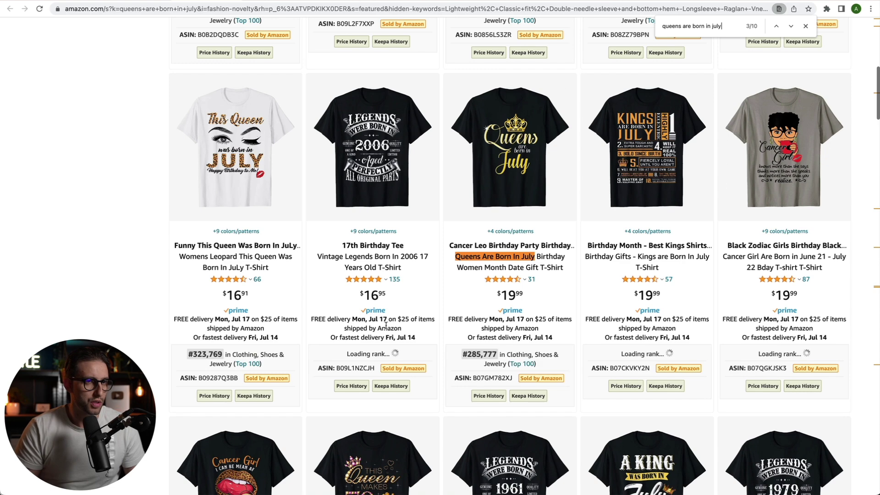
pyautogui.press('Return')
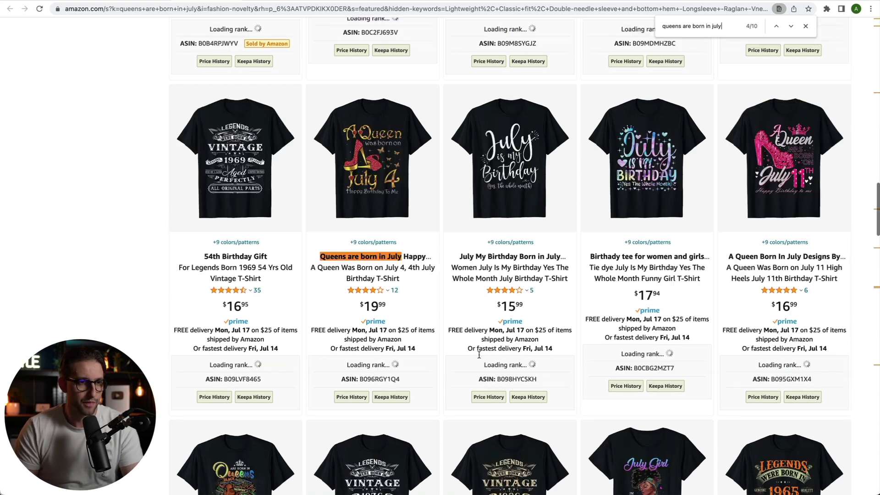
pyautogui.moveTo(362, 395)
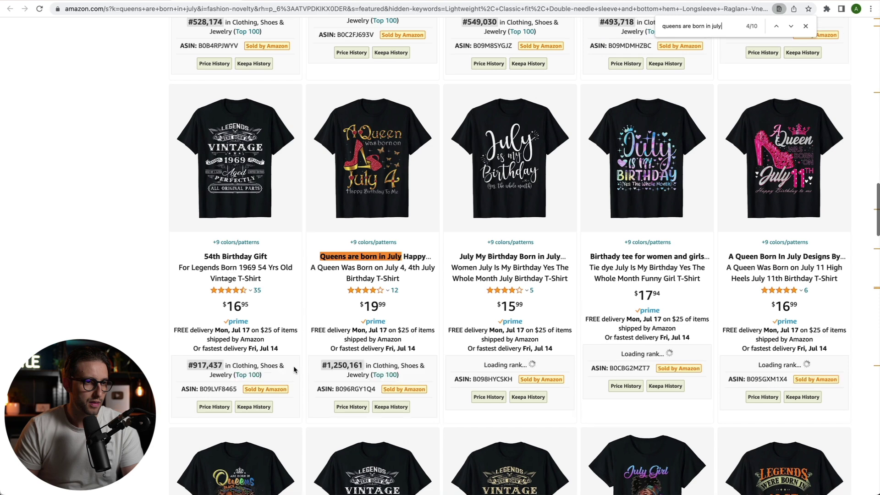
# Step through the remaining "queens are born in july" matches and examine the competing T-shirts down to the end of the results page
pyautogui.press('Return')
pyautogui.press('Return')
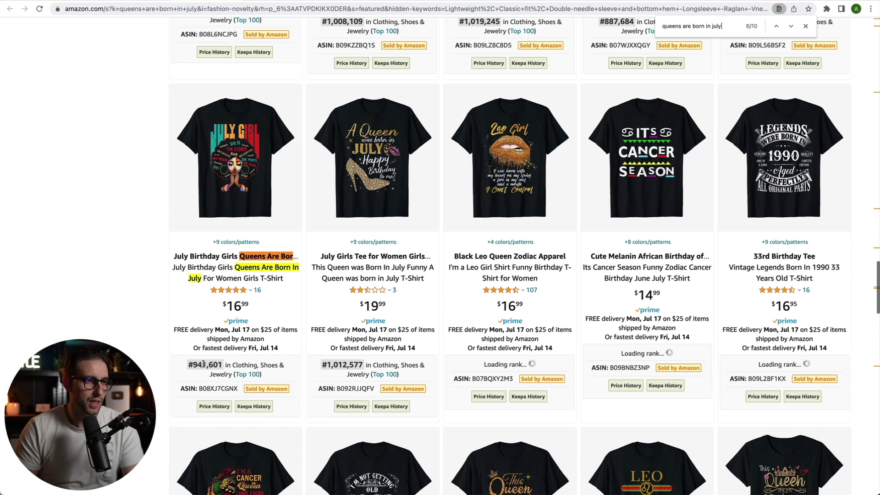
pyautogui.press('Return')
pyautogui.press('Return')
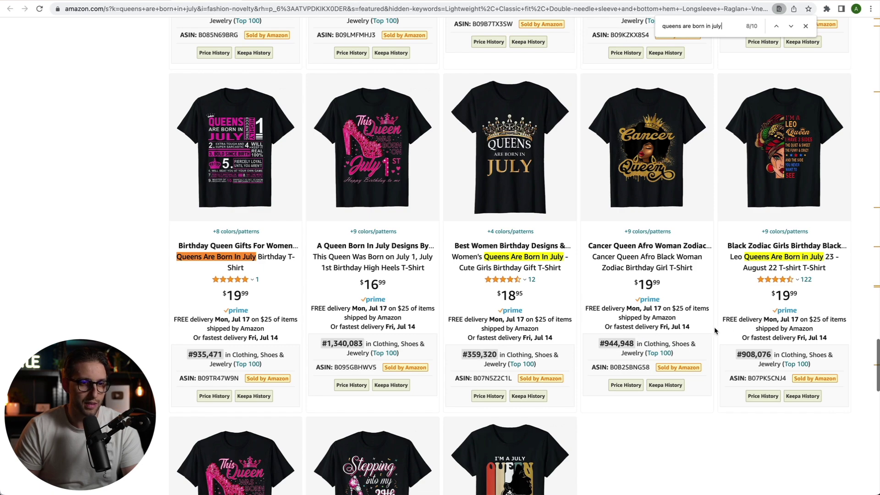
pyautogui.press('Return')
pyautogui.press('Return')
pyautogui.scroll(-7, 513, 364)
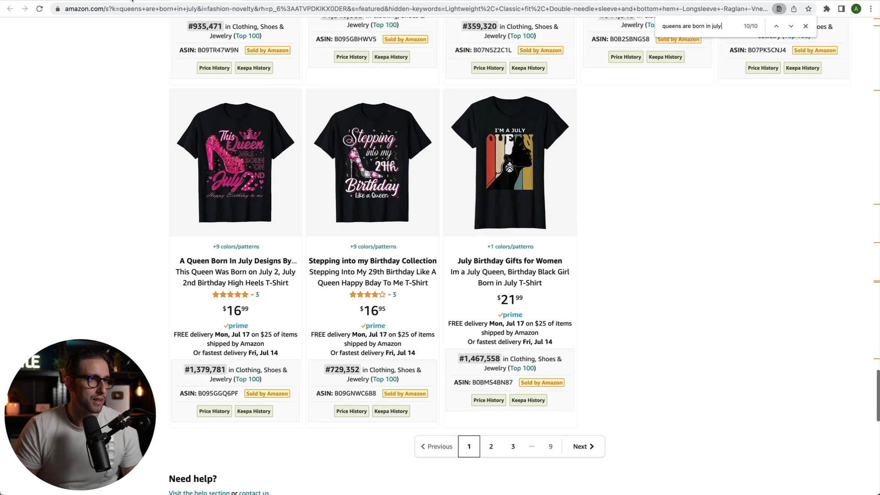
# Check the RedBubble product listings for "queens are born in july" from the trending searches, and close them again
pyautogui.click(131, 1)
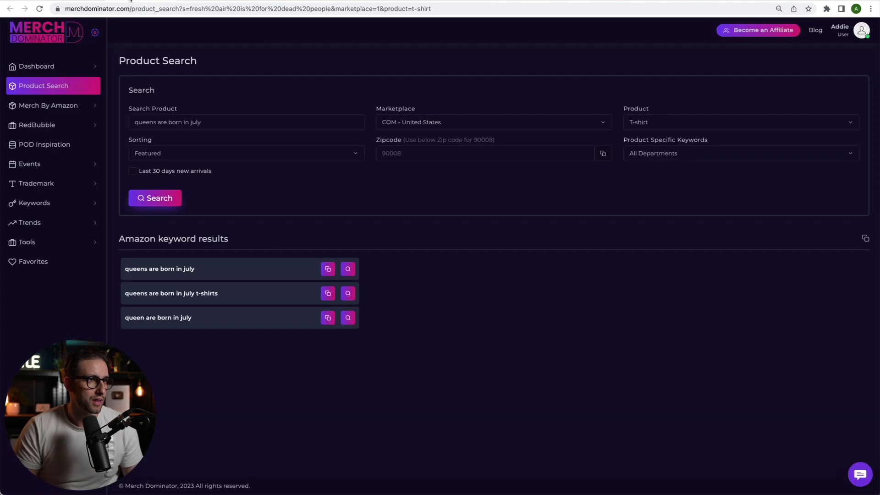
pyautogui.click(71, 1)
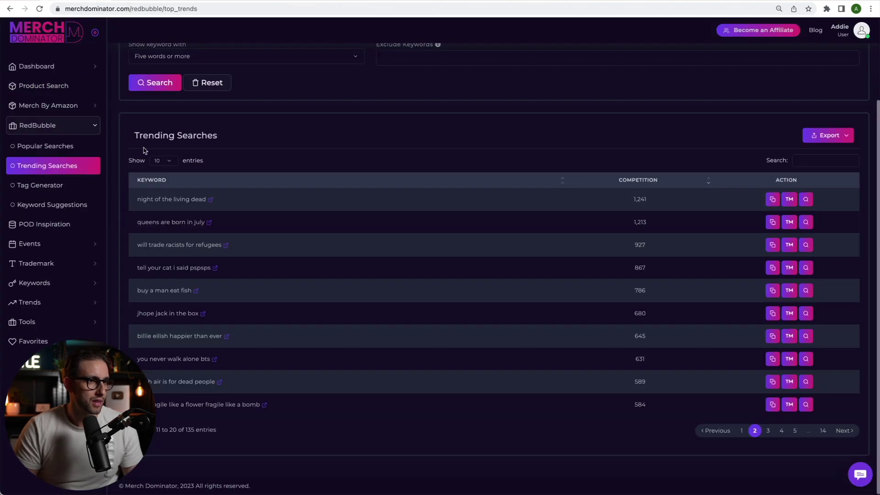
pyautogui.click(209, 222)
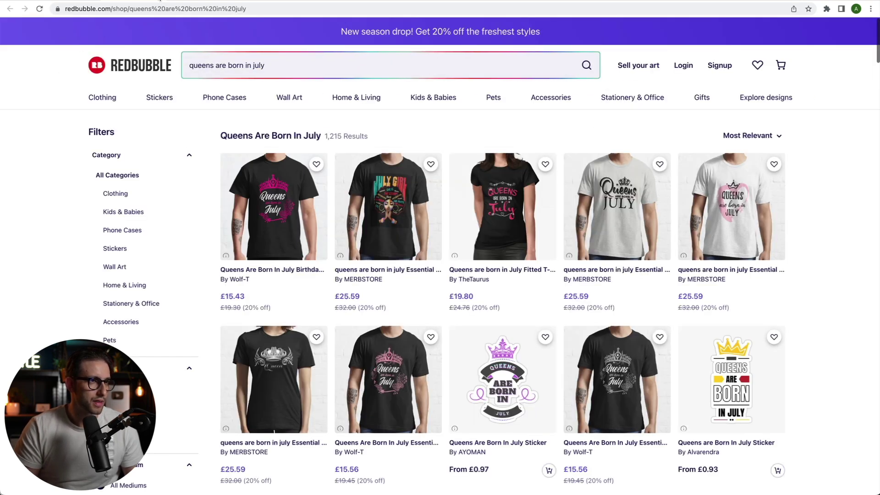
pyautogui.hotkey('ctrl', 'w')
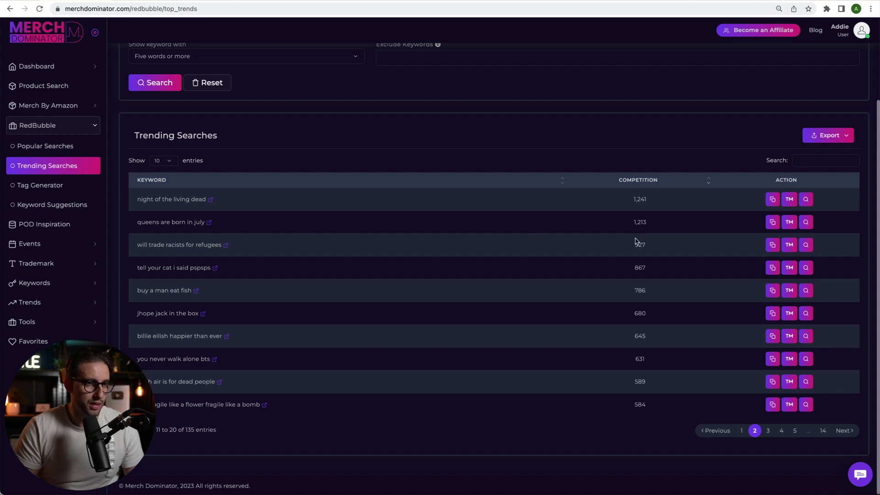
# Copy "will trade racists for refugees" from the RedBubble trending searches and run the Amazon United States T-shirt search for it
pyautogui.click(772, 244)
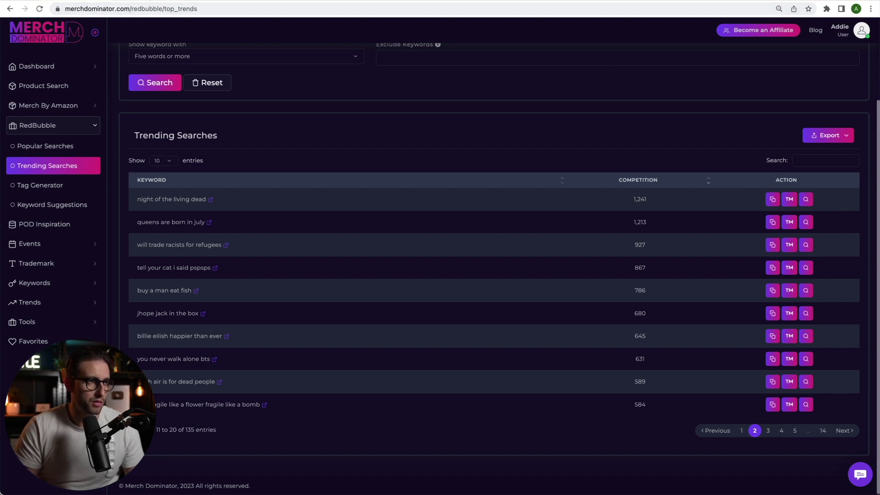
pyautogui.click(10, 8)
pyautogui.tripleClick(173, 121)
pyautogui.press('super+v')
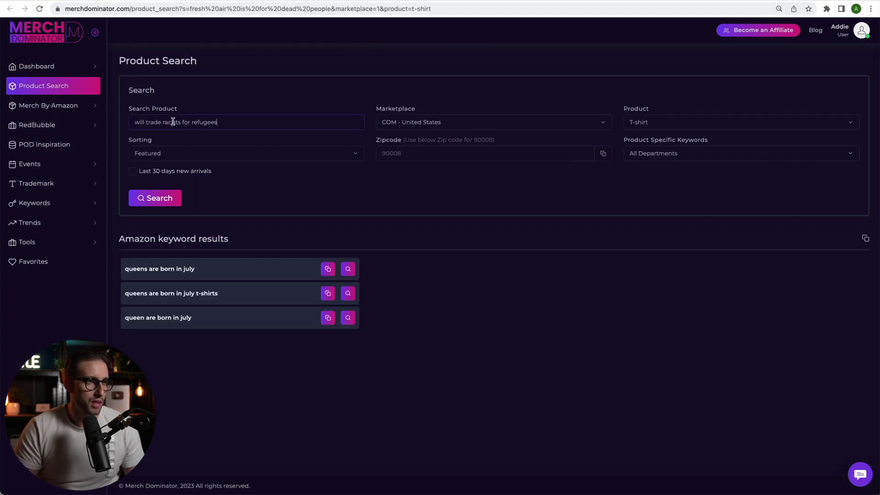
pyautogui.click(155, 198)
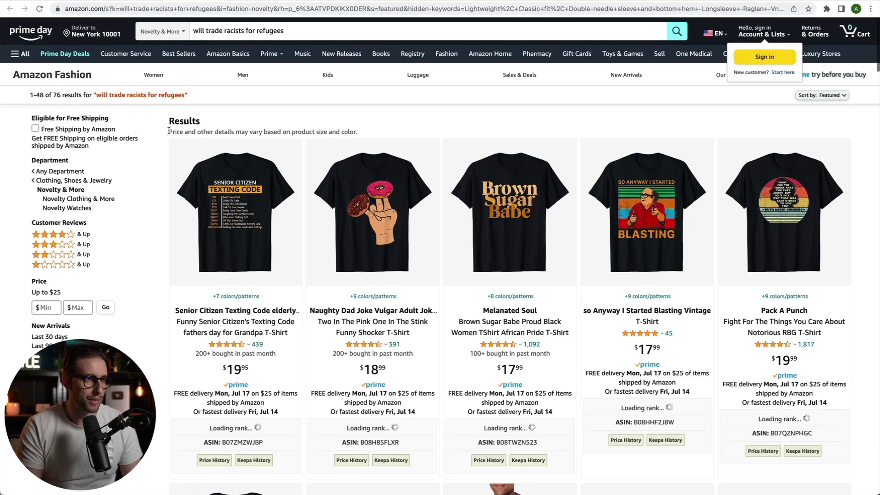
# Find "will trade racists for refugees" on the results page and step through the first matching T-shirts to compare their sales ranks
pyautogui.press('super+f')
pyautogui.press('super+v')
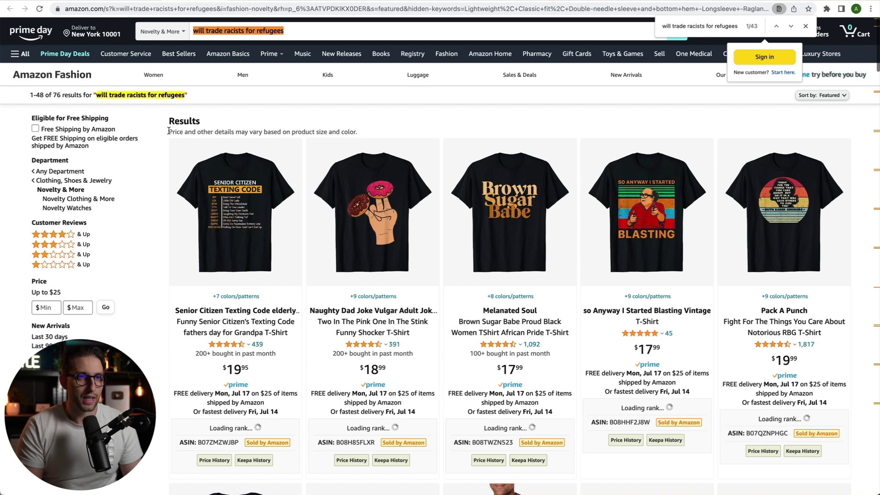
pyautogui.press('Return')
pyautogui.press('Return')
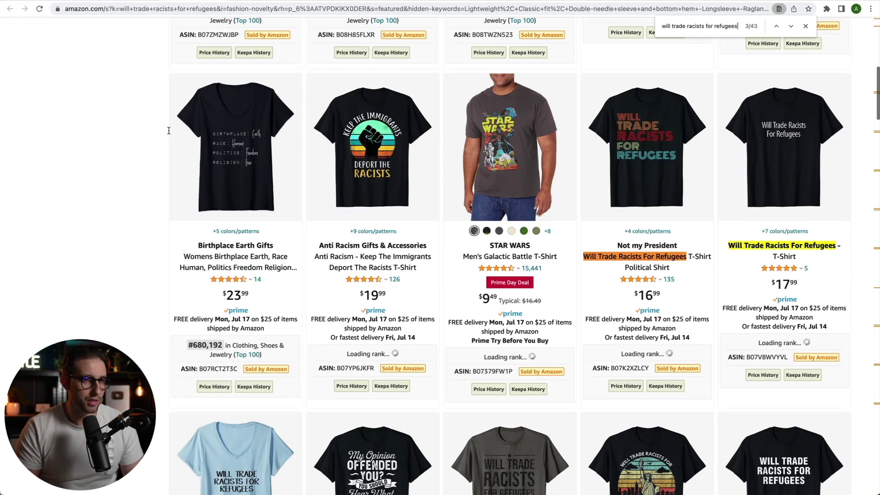
pyautogui.press('Return')
pyautogui.press('Return')
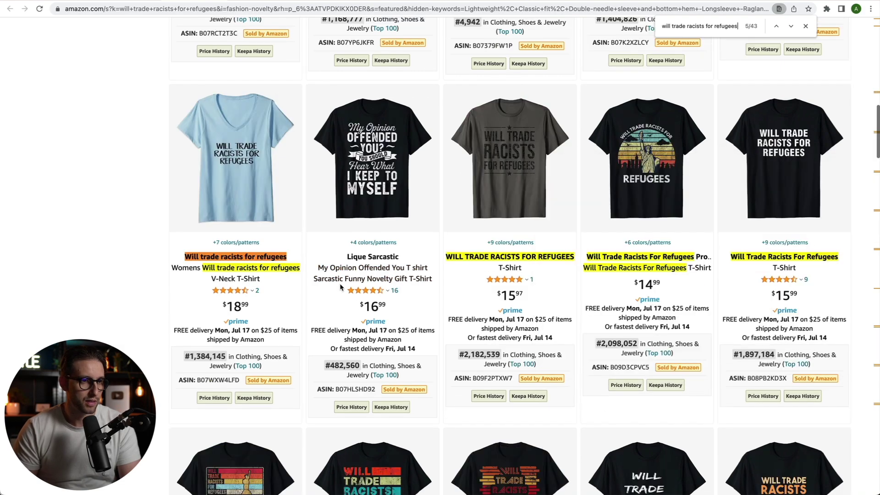
# Step through further "will trade racists for refugees" matches and compare their sales ranks with the T-shirts at the start of the results
pyautogui.press('Return')
pyautogui.scroll(-8, 340, 287)
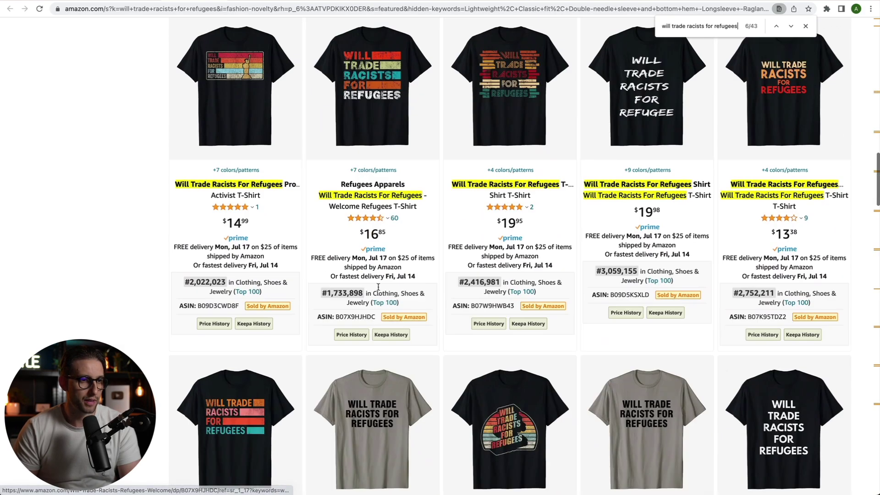
pyautogui.press('Return')
pyautogui.scroll(-10, 351, 302)
pyautogui.press('Return')
pyautogui.press('Return')
pyautogui.scroll(20, 361, 310)
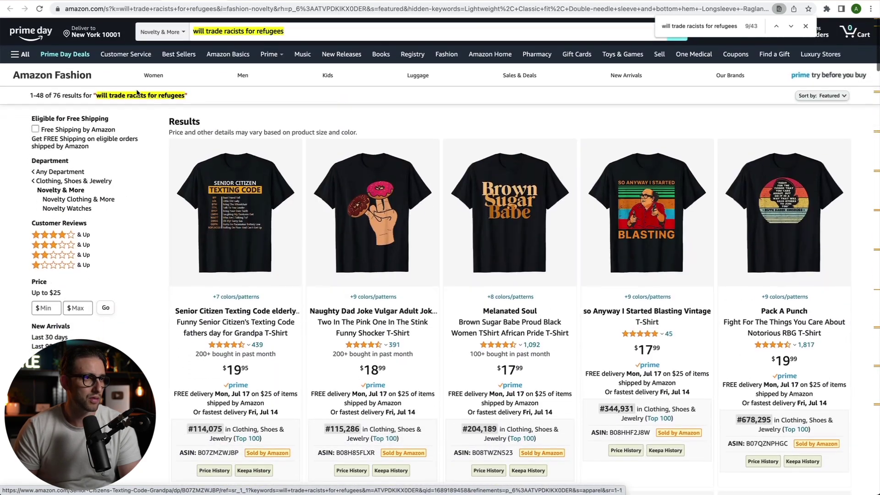
pyautogui.scroll(-20, 302, 249)
pyautogui.scroll(-3, 355, 297)
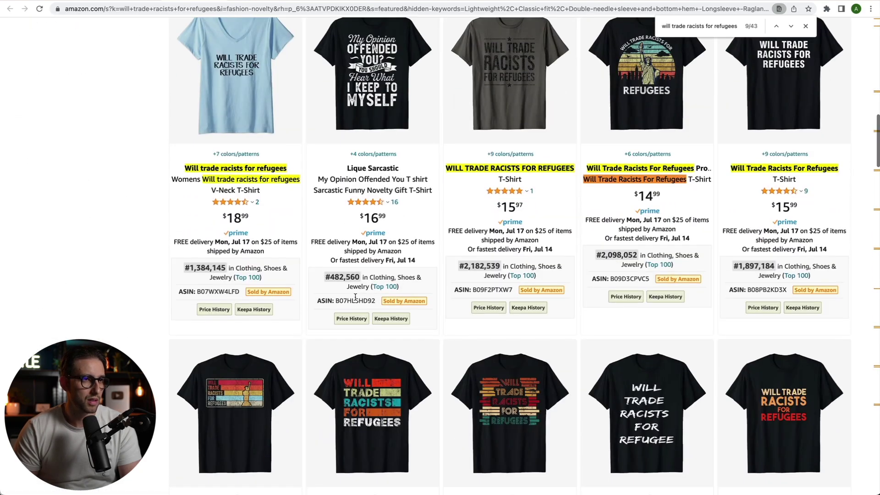
pyautogui.press('Return')
pyautogui.scroll(15, 351, 316)
pyautogui.scroll(-1, 78, 83)
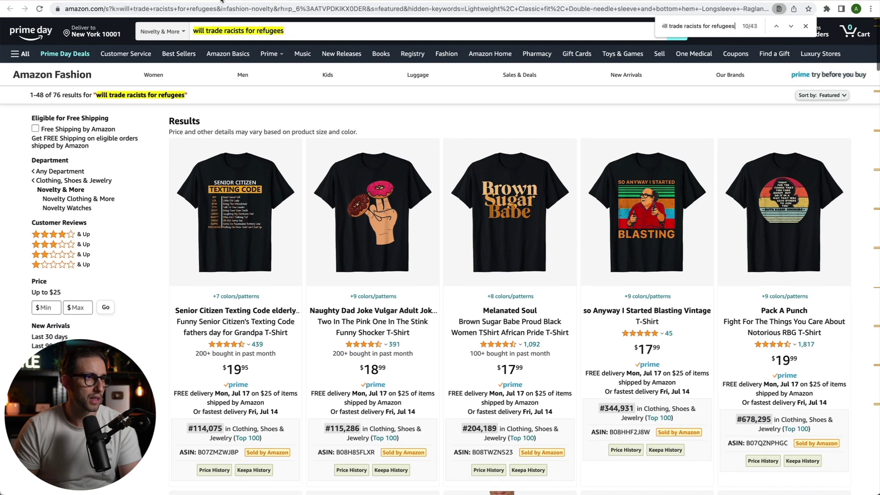
# Copy "buy a man eat fish" from the RedBubble trending searches and run the Amazon United States T-shirt search for it
pyautogui.click(143, 3)
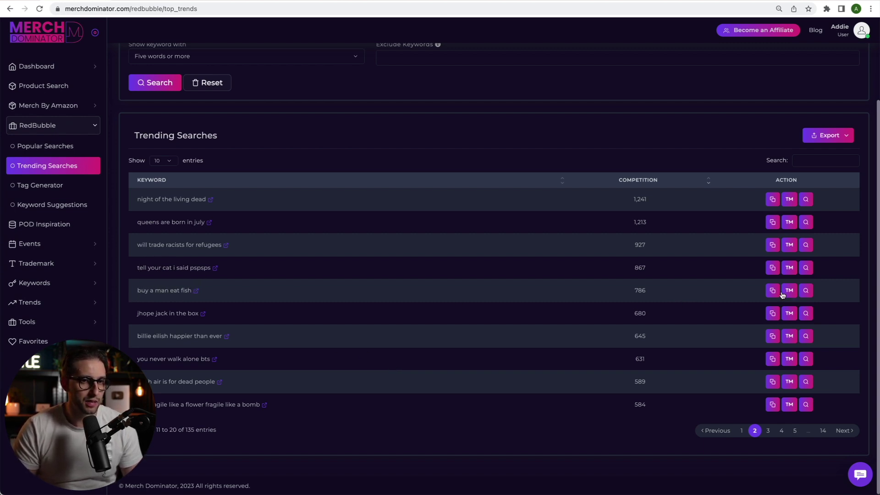
pyautogui.click(772, 292)
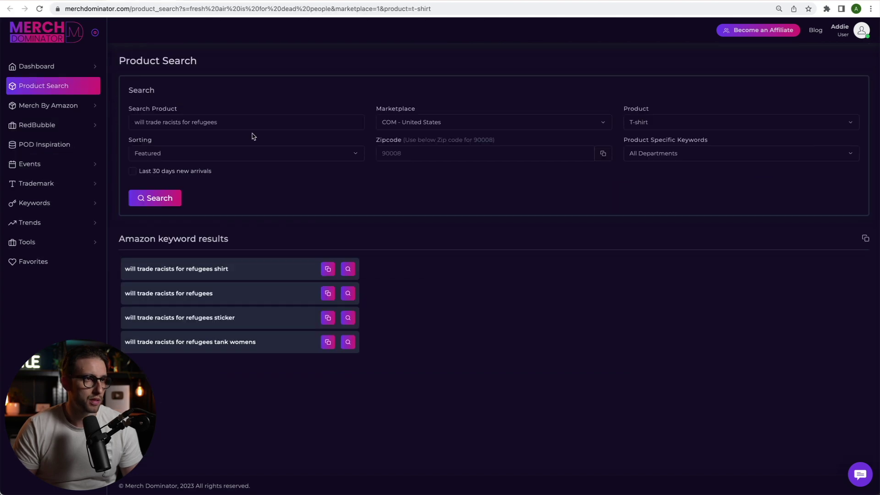
pyautogui.tripleClick(206, 123)
pyautogui.press('super+v')
pyautogui.click(163, 198)
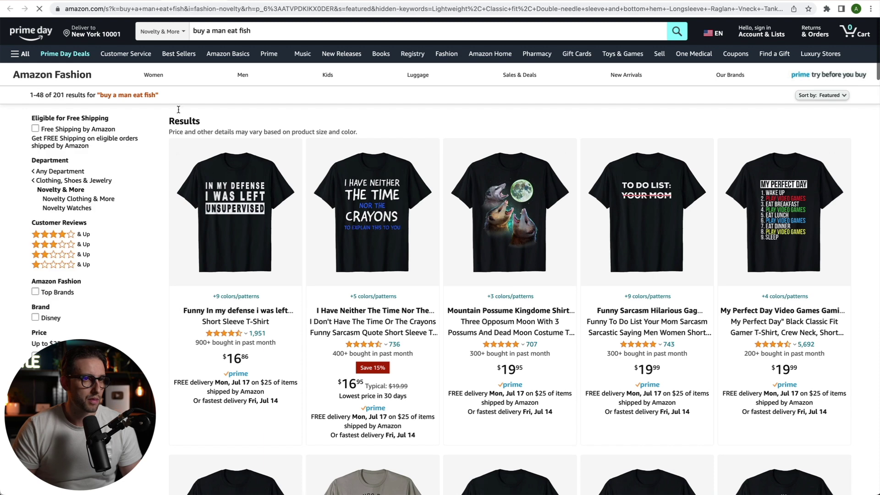
# Find "buy a man eat fish" on the results page and check the sales rank of the first matching T-shirt
pyautogui.press('super+f')
pyautogui.press('super+v')
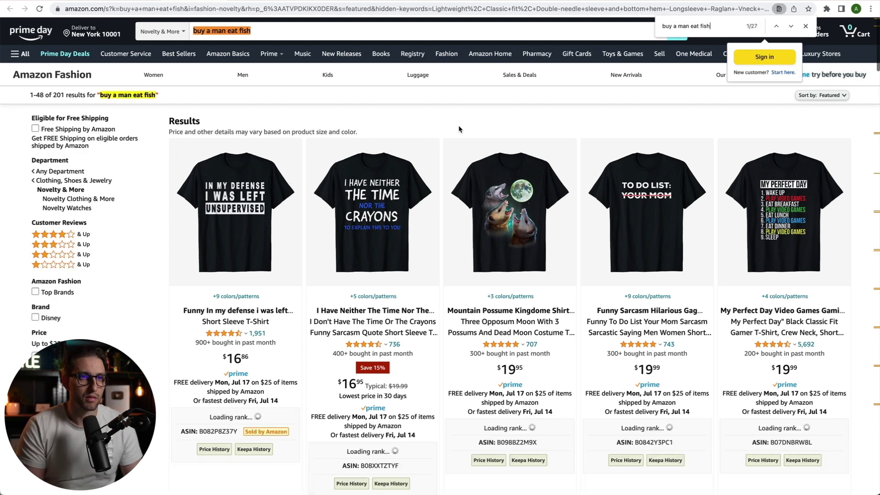
pyautogui.press('Return')
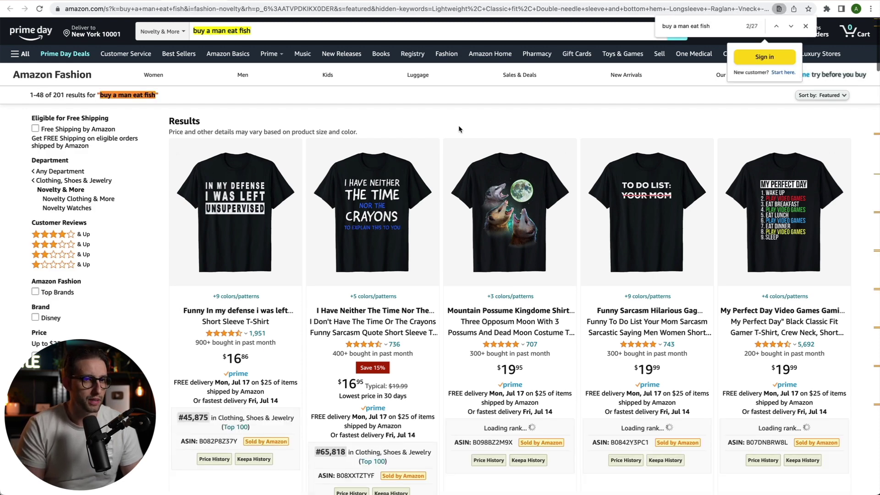
pyautogui.press('Return')
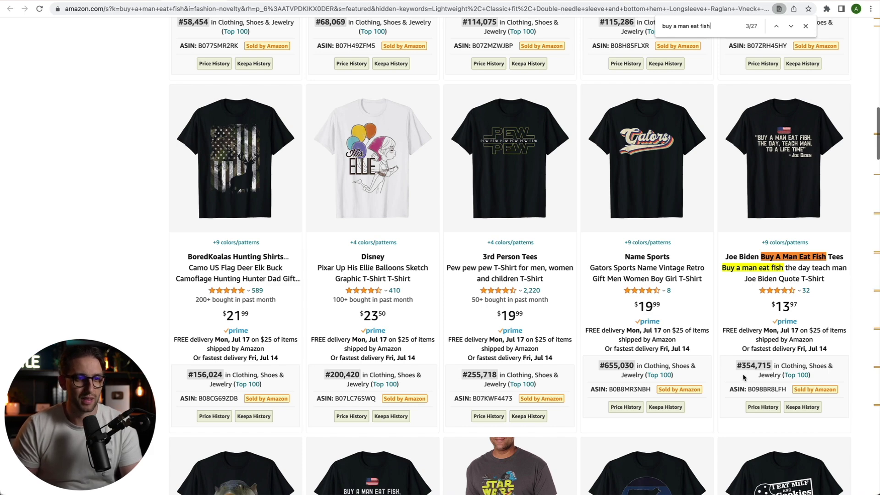
pyautogui.scroll(-1, 742, 371)
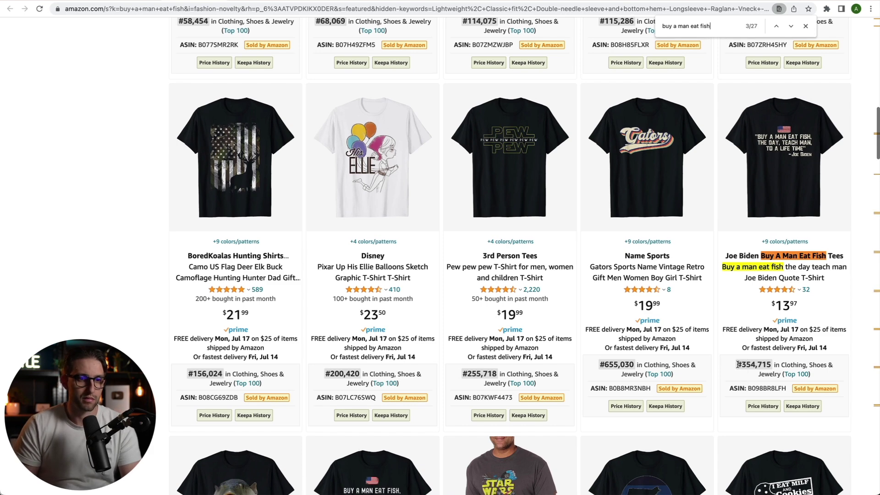
pyautogui.press('Return')
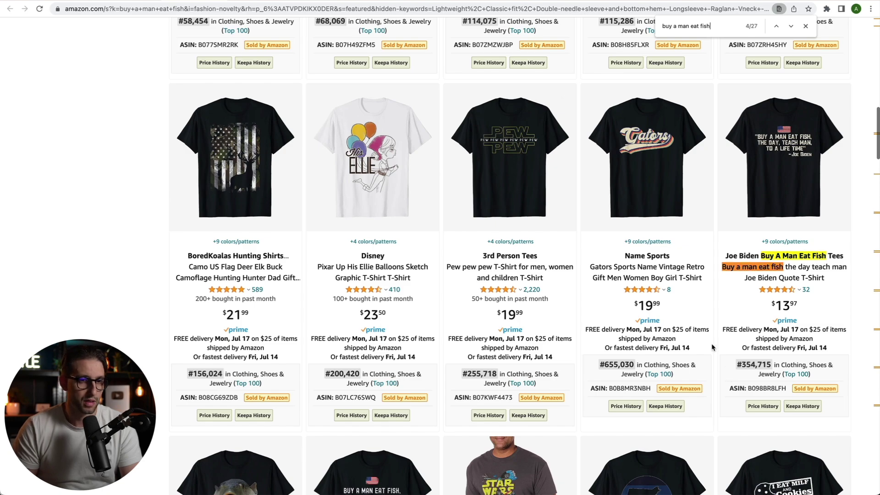
pyautogui.press('Return')
pyautogui.scroll(-2, 701, 342)
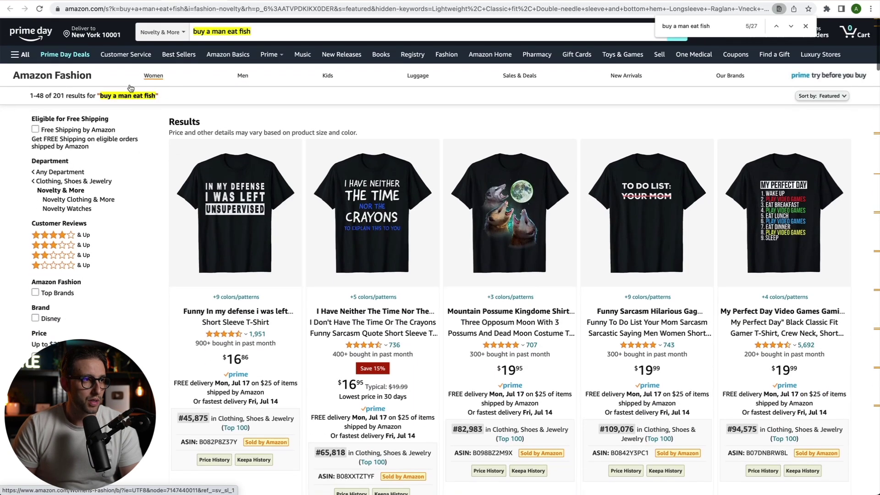
# Step through the next "buy a man eat fish" matches, up to the vintage fish design, and compare their sales ranks
pyautogui.moveTo(394, 344)
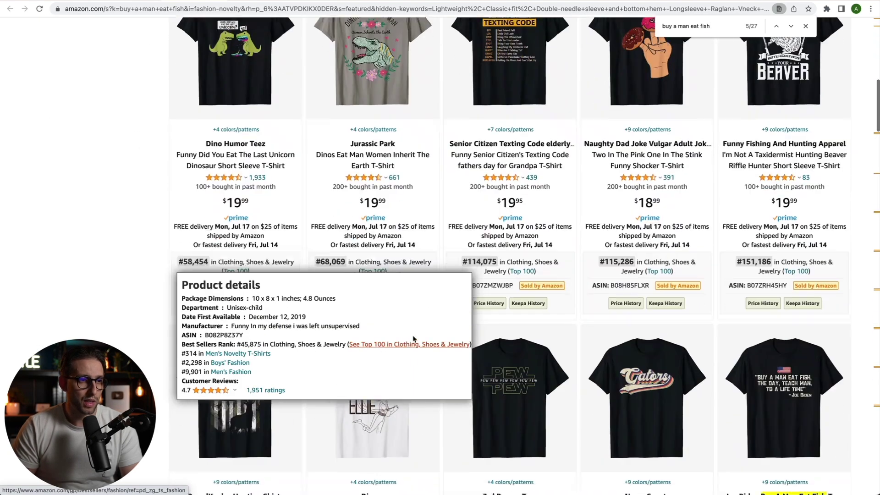
pyautogui.scroll(-1, 161, 251)
pyautogui.press('Return')
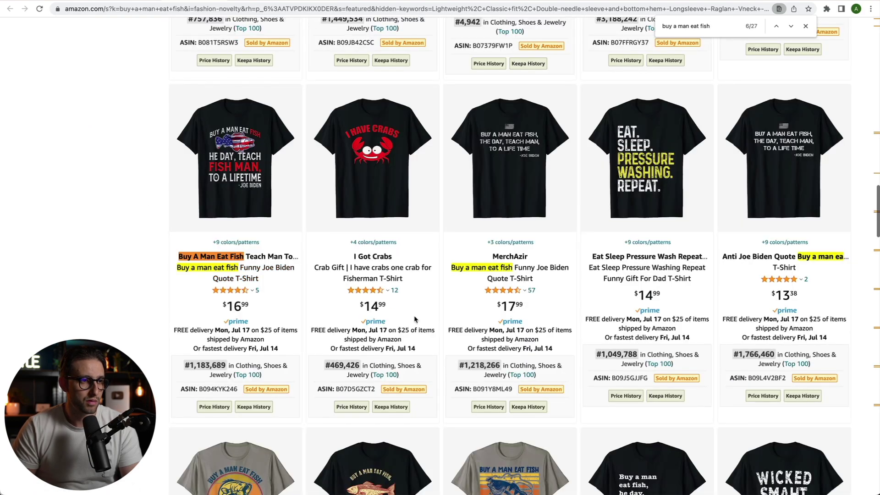
pyautogui.scroll(-3, 415, 319)
pyautogui.press('Return')
pyautogui.press('Return')
pyautogui.moveTo(414, 321)
pyautogui.scroll(-5, 414, 320)
pyautogui.press('Return')
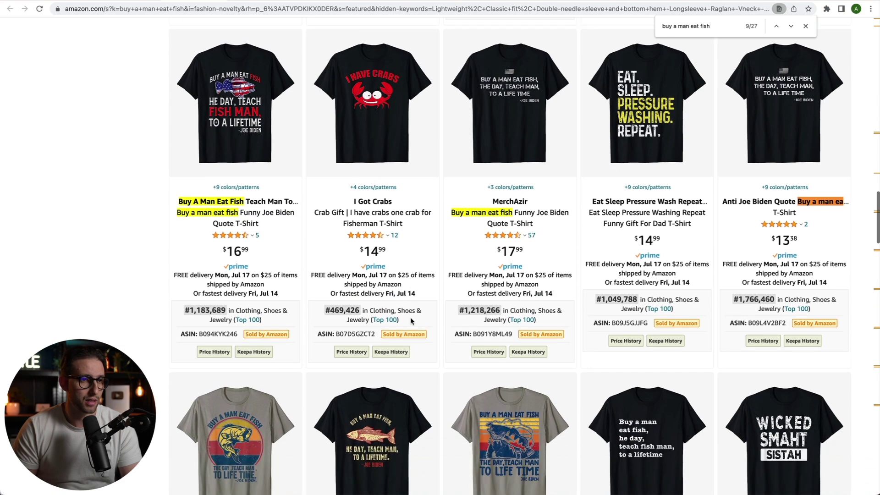
pyautogui.press('Return')
pyautogui.press('Return')
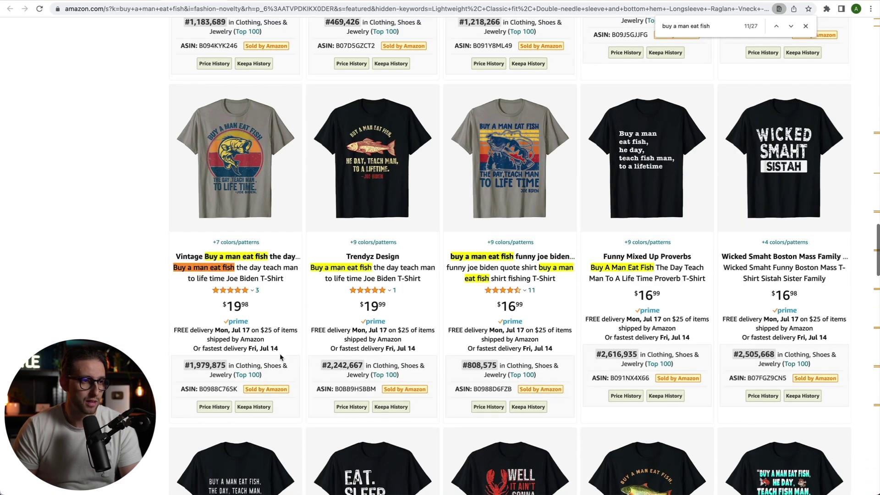
# Step through more "buy a man eat fish" matches and examine the competing T-shirts towards the end of the results page
pyautogui.press('Return')
pyautogui.press('Return')
pyautogui.press('Return')
pyautogui.press('Return')
pyautogui.press('Return')
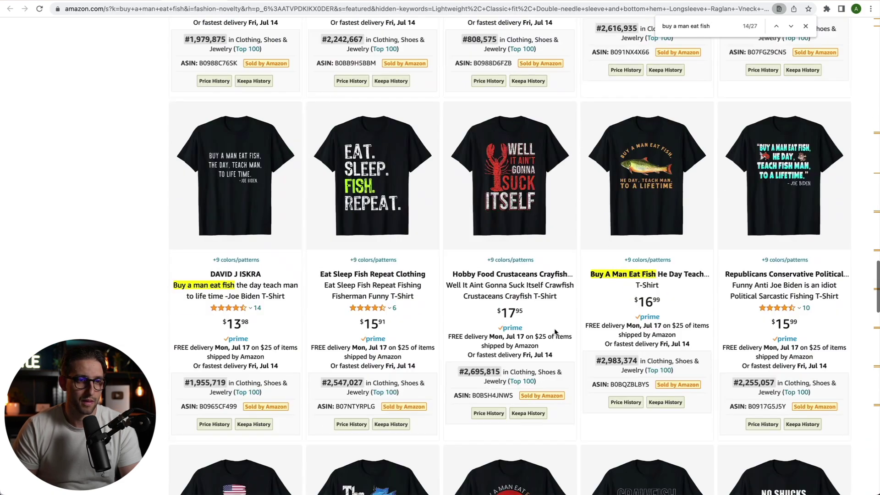
pyautogui.press('Return')
pyautogui.press('Return')
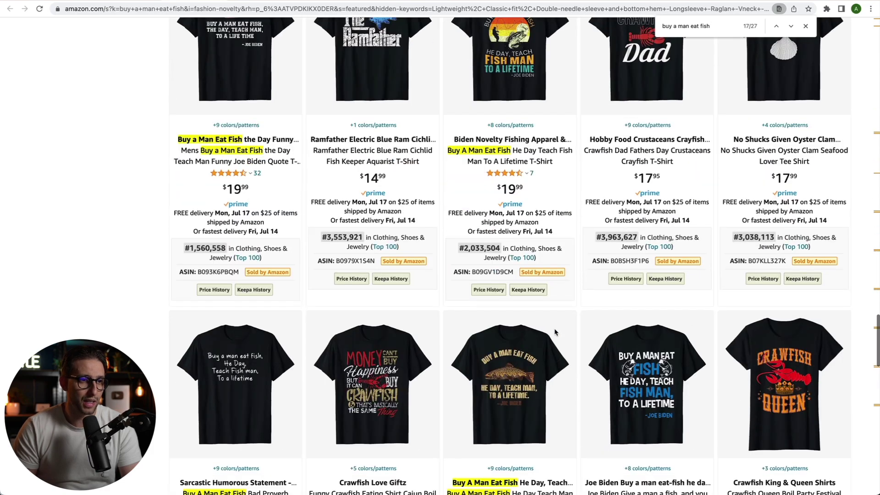
pyautogui.scroll(-5, 555, 331)
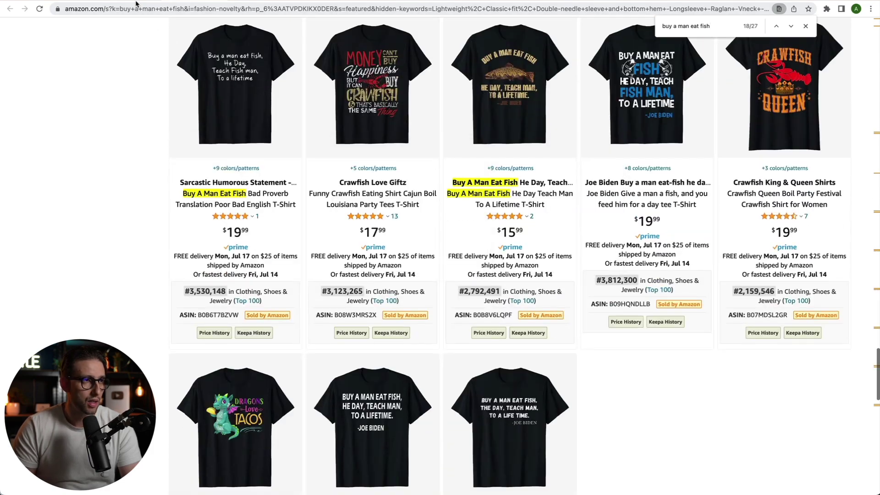
# Return to the RedBubble trending searches, review the keywords on page 3, and go back to page 2
pyautogui.hotkey('ctrl', 'Tab')
pyautogui.hotkey('ctrl', 'Tab')
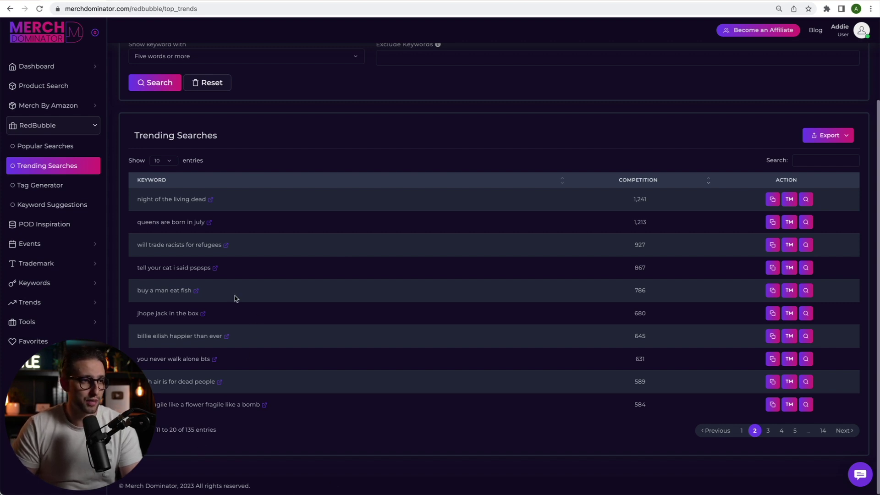
pyautogui.scroll(3, 152, 159)
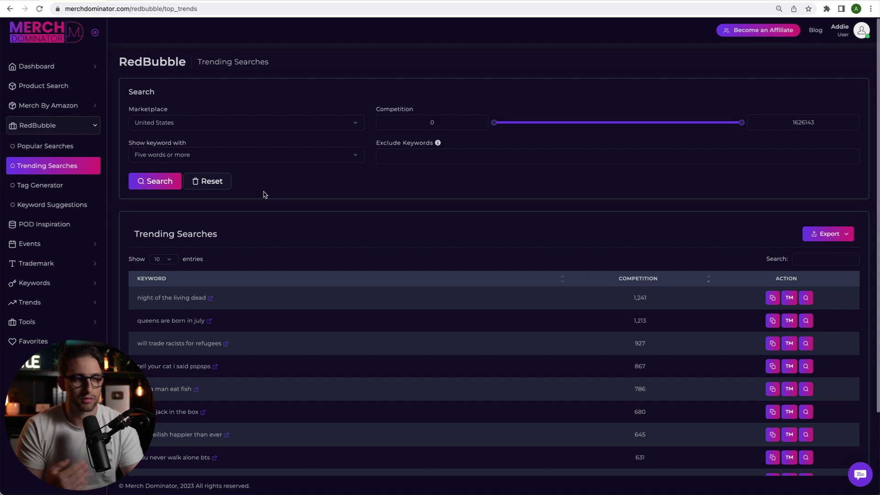
pyautogui.scroll(-3, 337, 206)
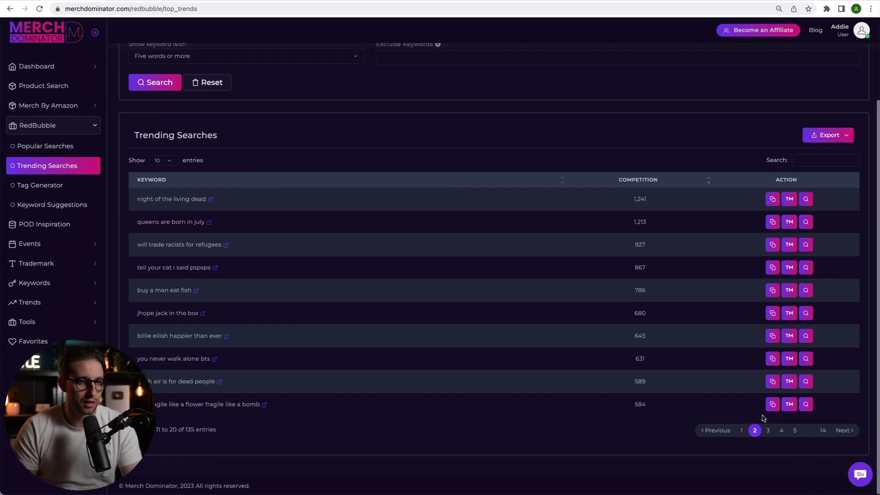
pyautogui.click(768, 431)
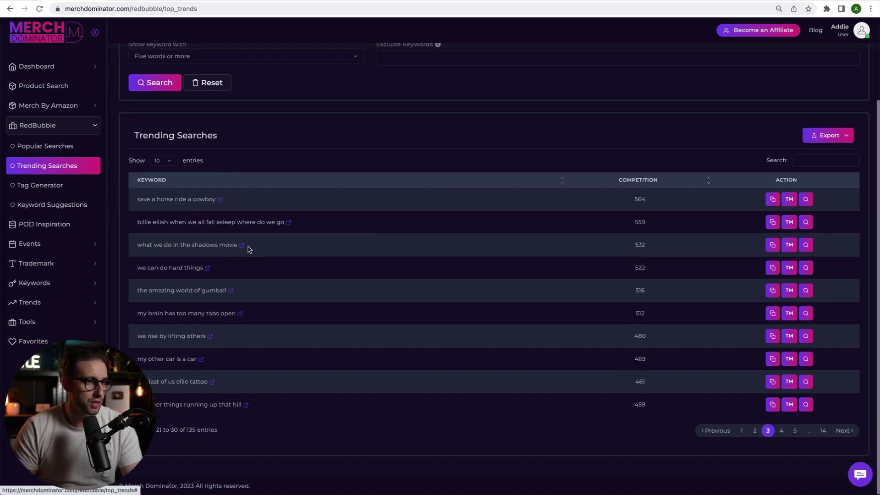
pyautogui.click(754, 431)
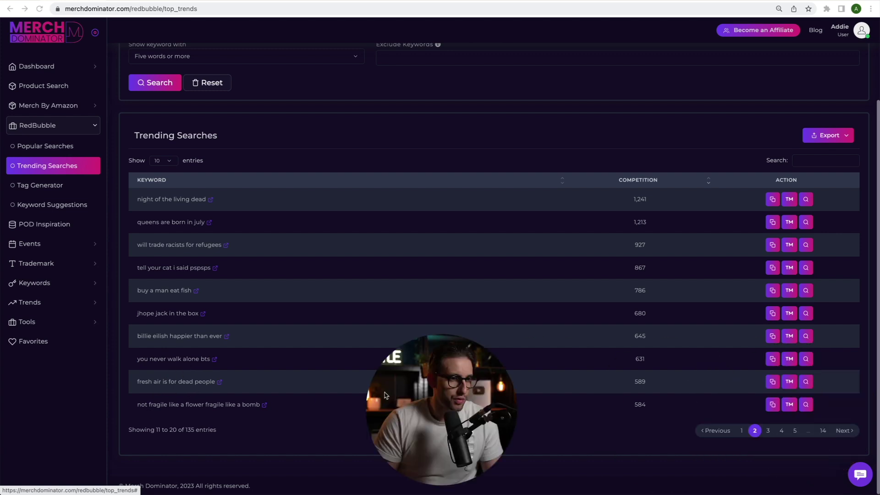
# Copy "not fragile like a flower fragile like a bomb" into the product search, shorten it to "not fragile like a flower", and run the T-shirt search
pyautogui.click(773, 405)
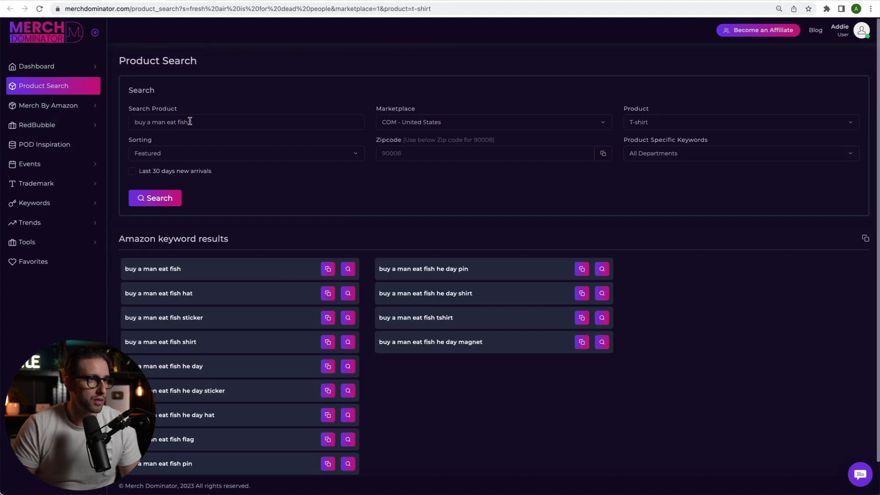
pyautogui.tripleClick(189, 121)
pyautogui.press('super+v')
pyautogui.moveTo(201, 122); pyautogui.dragTo(306, 121)
pyautogui.press('BackSpace')
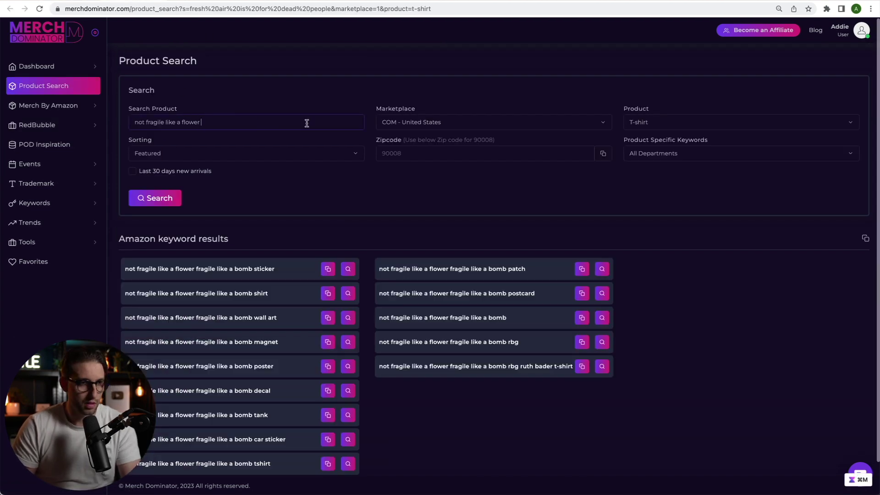
pyautogui.tripleClick(196, 122)
pyautogui.click(155, 198)
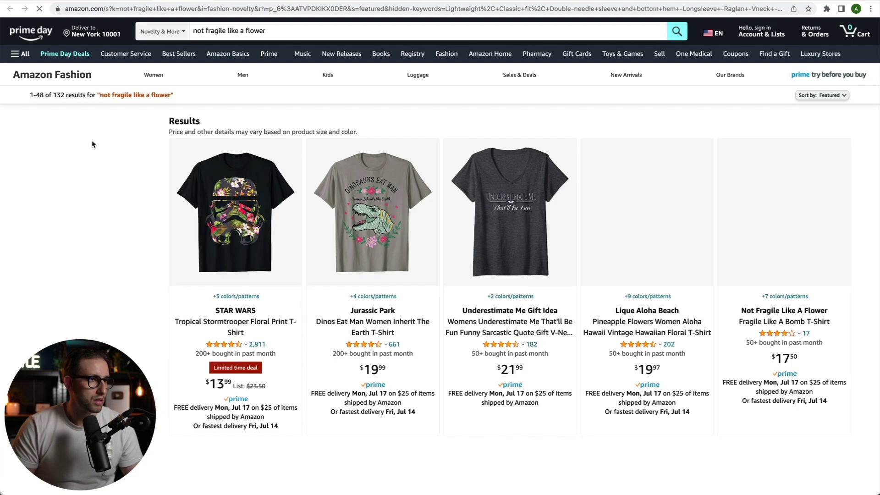
# Find "not fragile like a flower" on the results page and step through the matching T-shirts to compare their sales ranks
pyautogui.press('super+f')
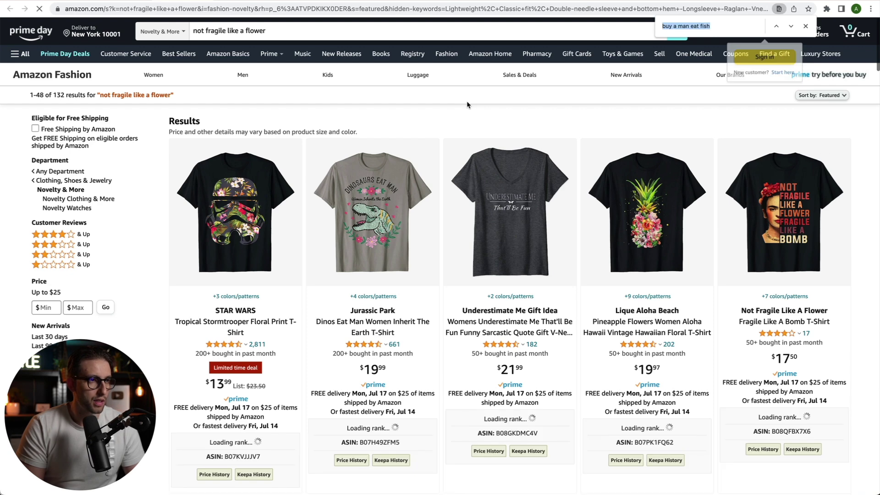
pyautogui.press('super+v')
pyautogui.press('Return')
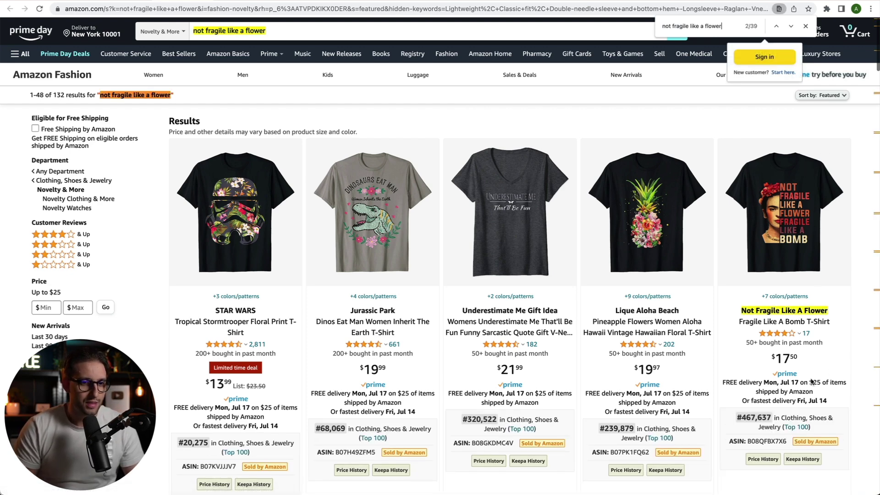
pyautogui.press('Return')
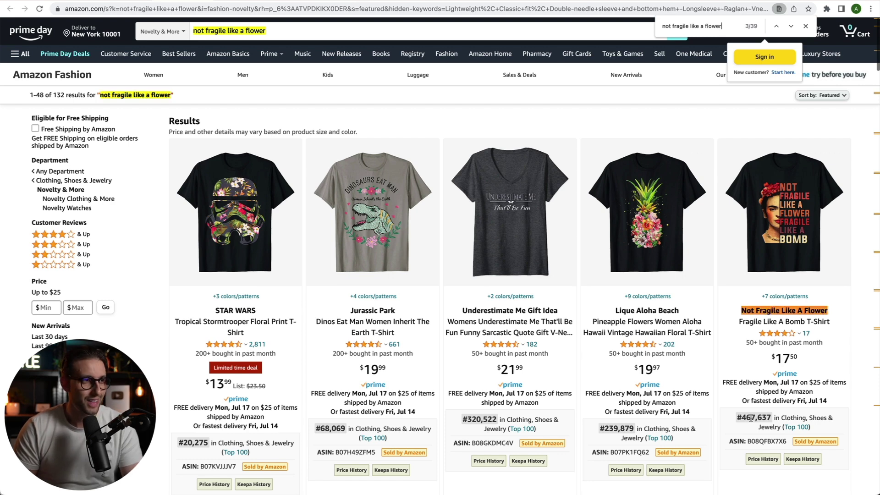
pyautogui.press('Return')
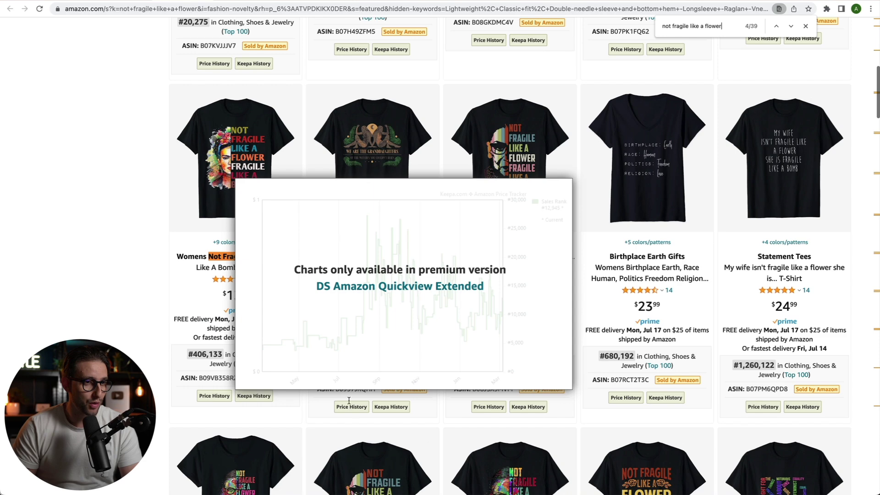
pyautogui.press('Return')
pyautogui.press('Return')
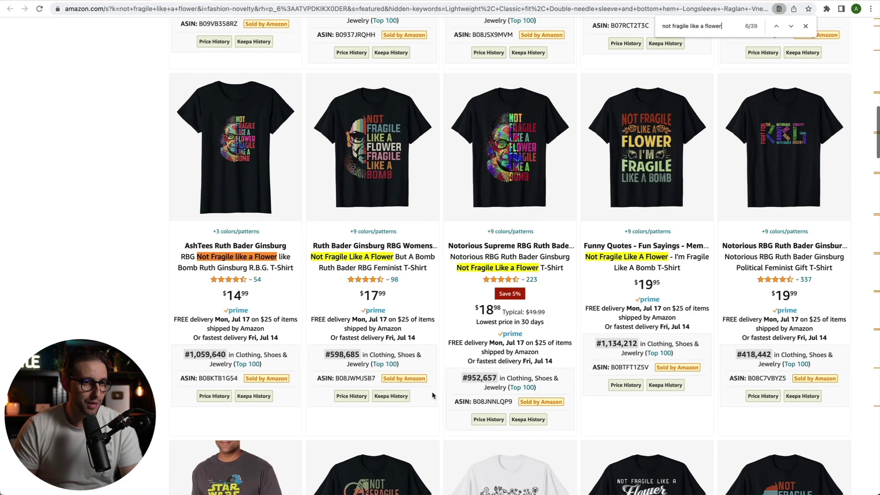
pyautogui.press('Return')
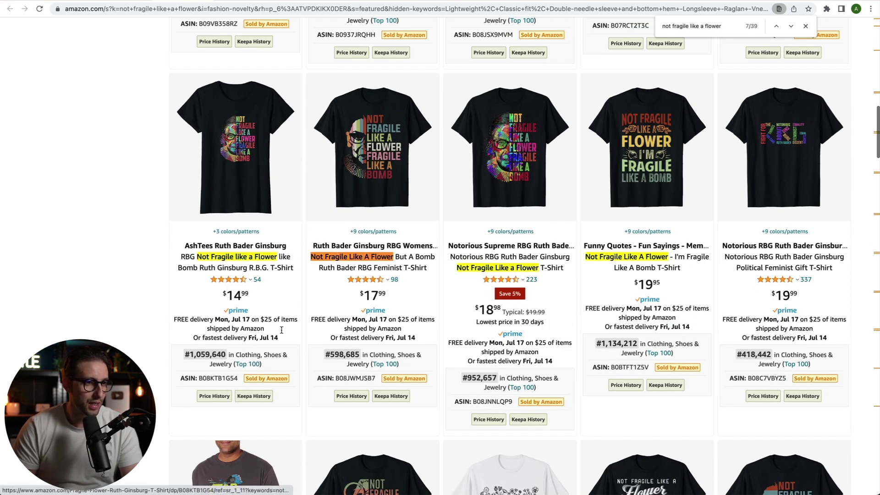
pyautogui.press('Return')
pyautogui.press('Return')
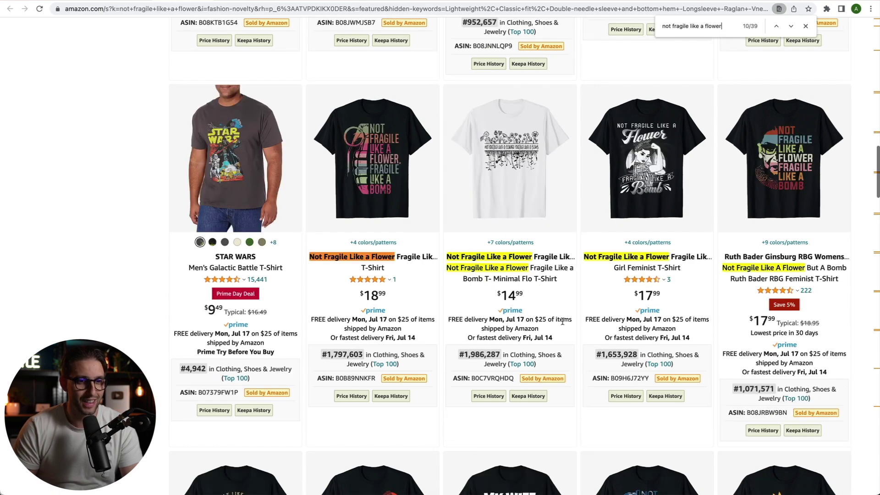
# Examine more "not fragile like a flower" T-shirts, and return to the RedBubble trending searches to view page 3
pyautogui.scroll(-8, 448, 278)
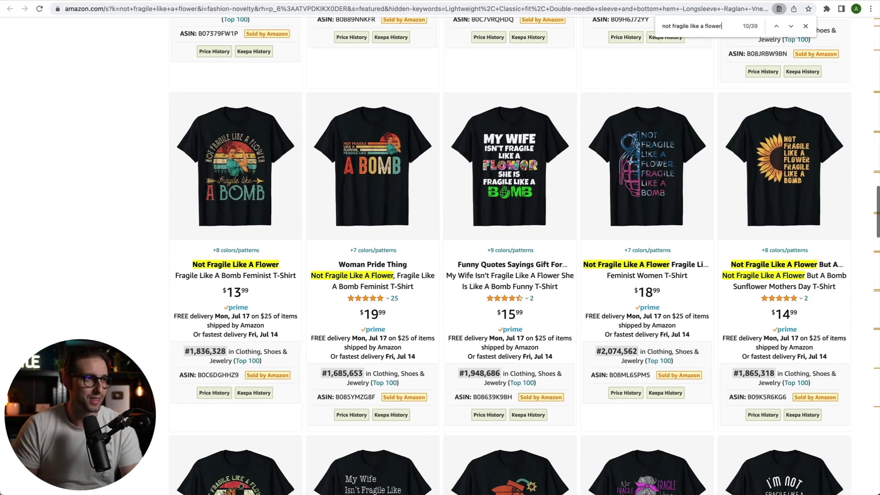
pyautogui.hotkey('ctrl', 'shift', 'Tab')
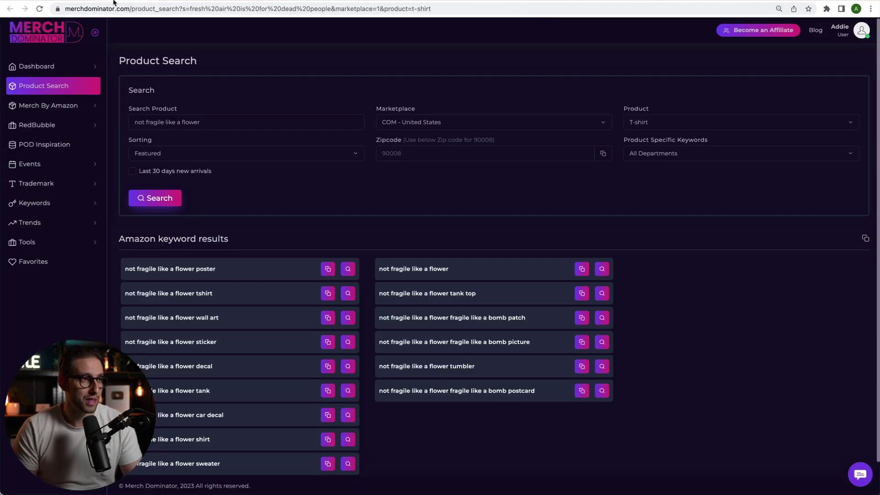
pyautogui.hotkey('ctrl', 'shift', 'Tab')
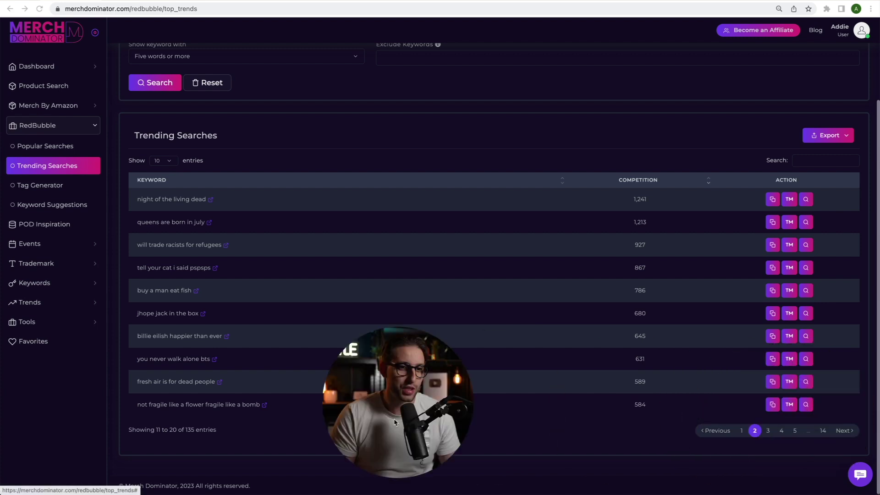
pyautogui.click(768, 431)
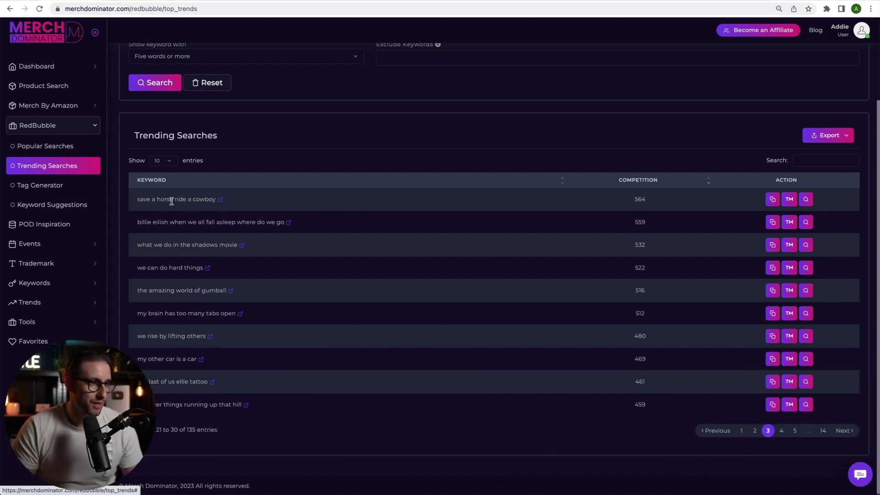
# Copy the trending keyword "save a horse ride a cowboy" into the product search and run the T-shirt search
pyautogui.click(772, 199)
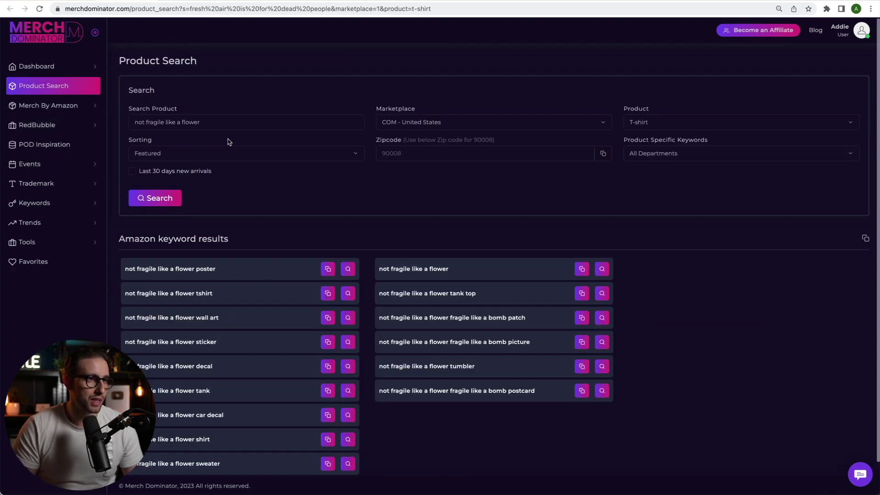
pyautogui.doubleClick(217, 123)
pyautogui.hotkey('ctrl', 'a')
pyautogui.hotkey('ctrl', 'v')
pyautogui.click(161, 204)
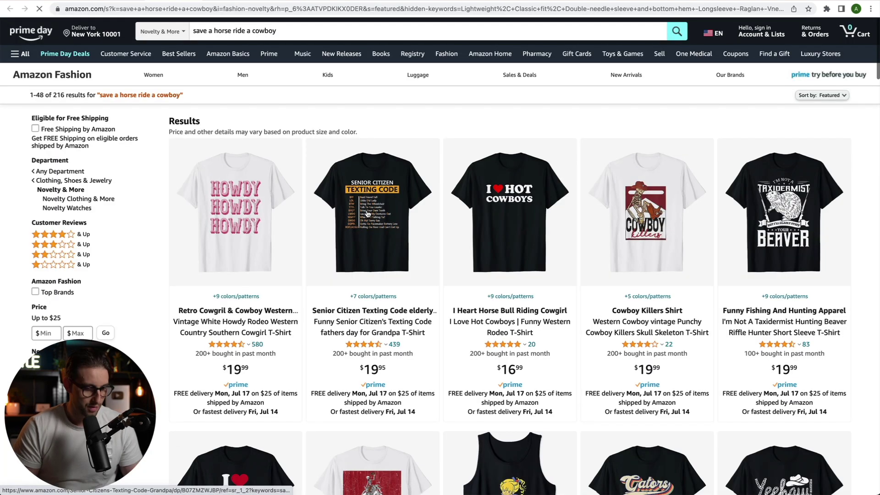
# Find "save a horse ride a cowboy" on the Amazon results page and compare the sales ranks of the first matching shirts
pyautogui.hotkey('ctrl', 'f')
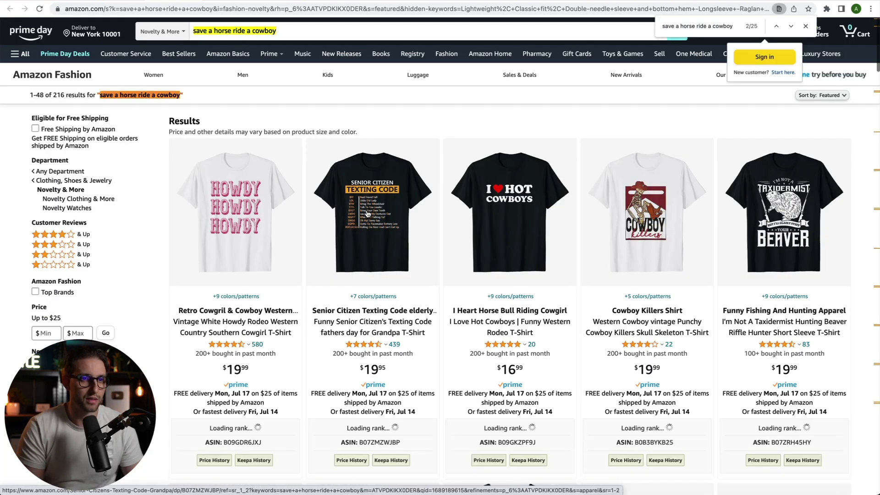
pyautogui.press('Return')
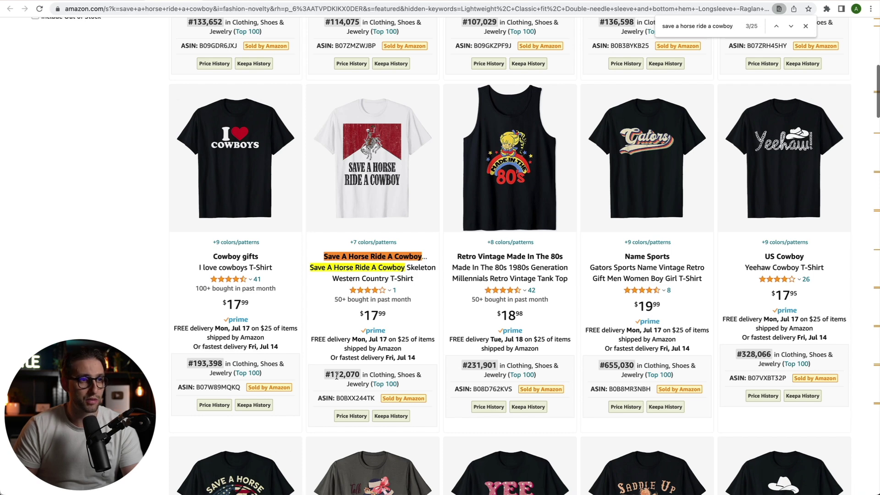
pyautogui.press('Return')
pyautogui.press('Return')
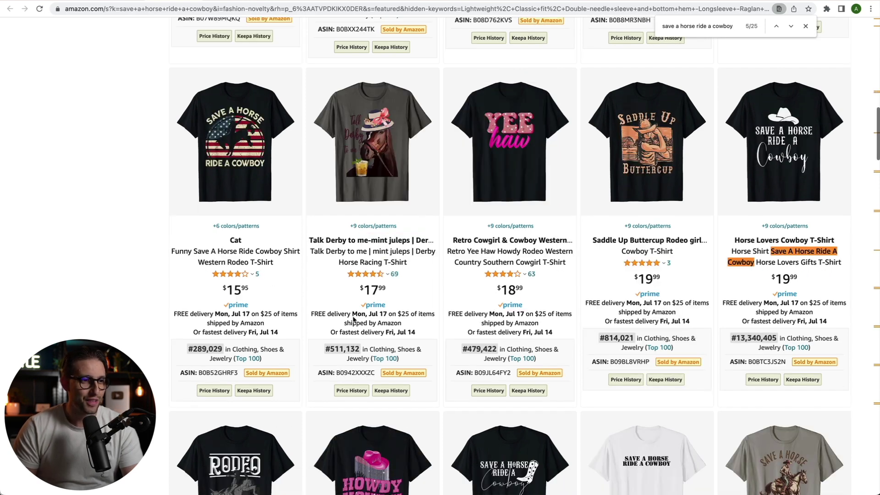
pyautogui.moveTo(665, 379)
pyautogui.press('Return')
pyautogui.press('Return')
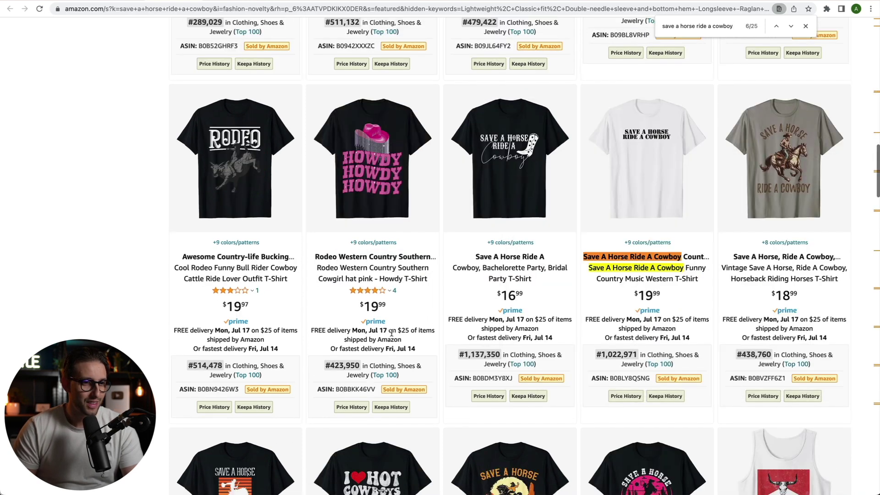
pyautogui.press('Return')
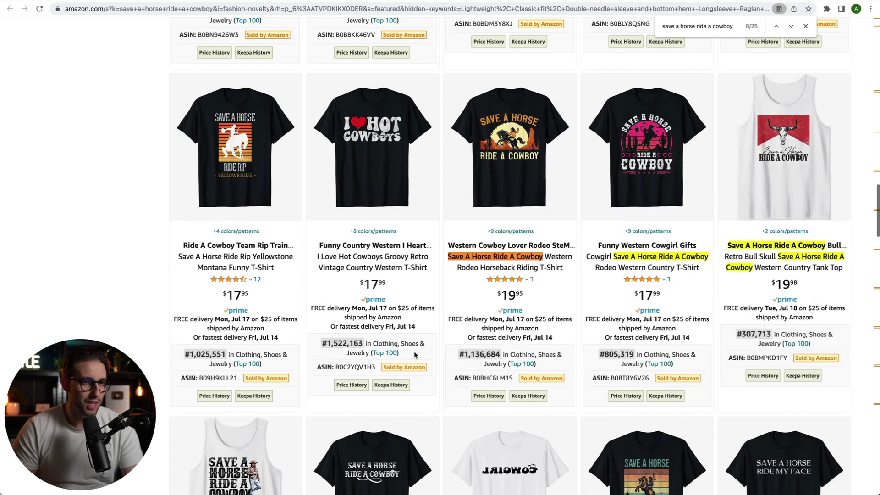
pyautogui.press('Return')
pyautogui.press('Return')
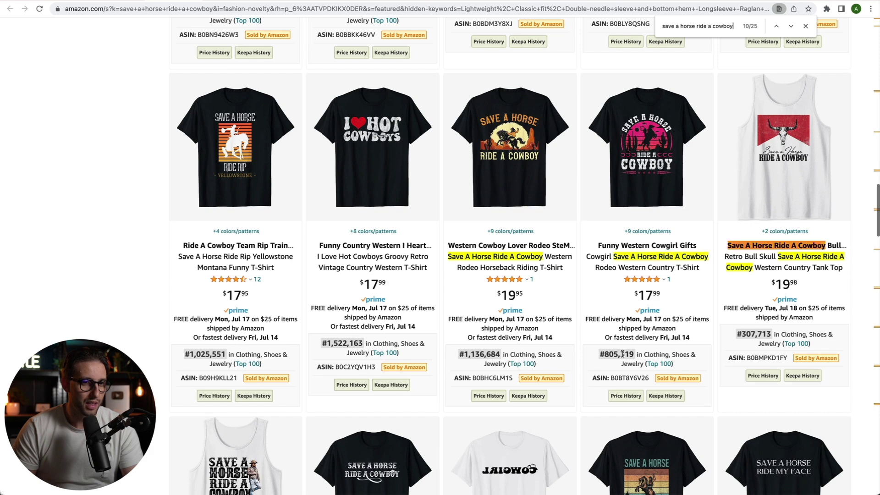
pyautogui.press('Return')
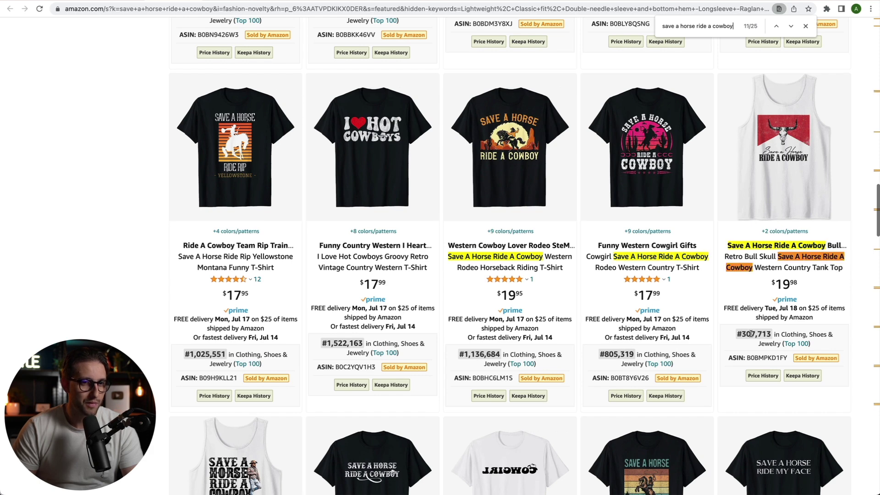
# Step through further "save a horse ride a cowboy" matches down the results page and check their sales ranks
pyautogui.press('Return')
pyautogui.press('Return')
pyautogui.press('Return')
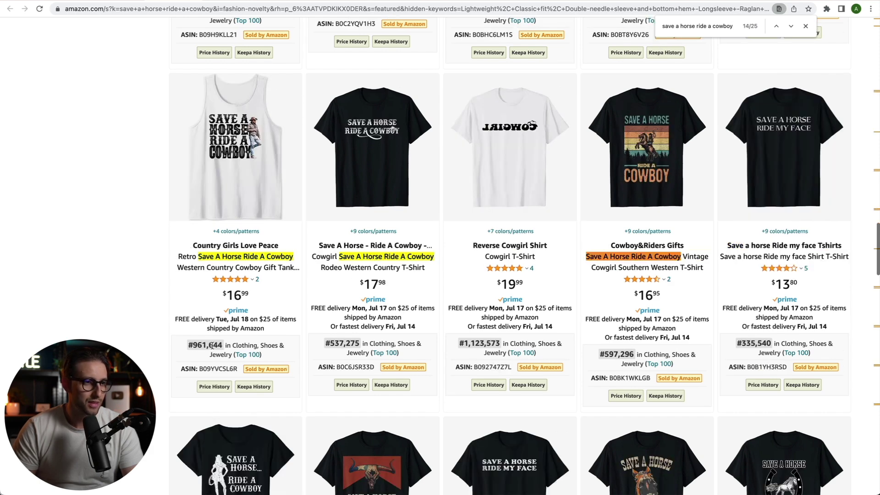
pyautogui.press('Return')
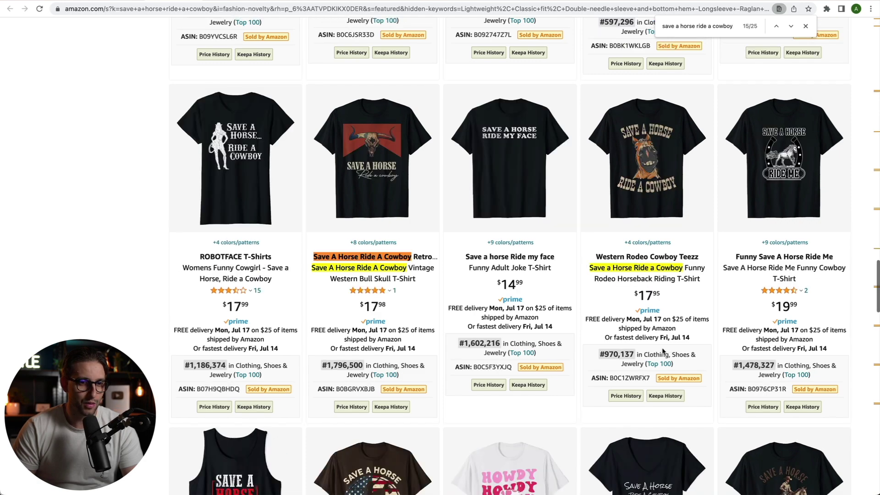
pyautogui.press('Return')
pyautogui.press('Return')
pyautogui.press('Return')
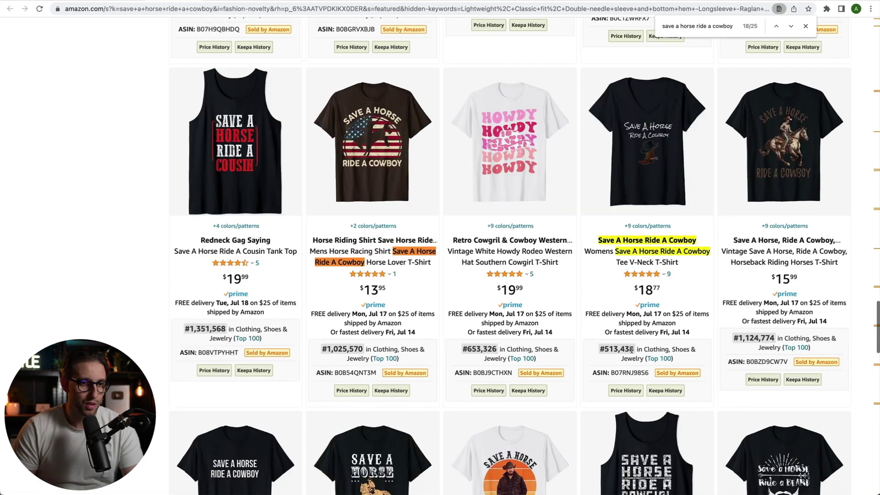
pyautogui.press('Return')
pyautogui.press('Return')
pyautogui.hotkey('shift', 'Return')
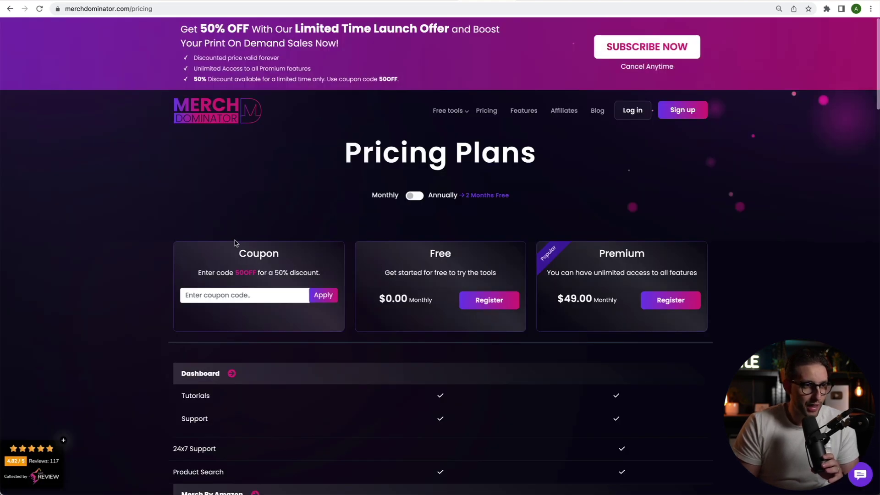
# Apply the coupon code 50OFF on the Merch Dominator pricing page and switch the plans to annual billing
pyautogui.doubleClick(245, 272)
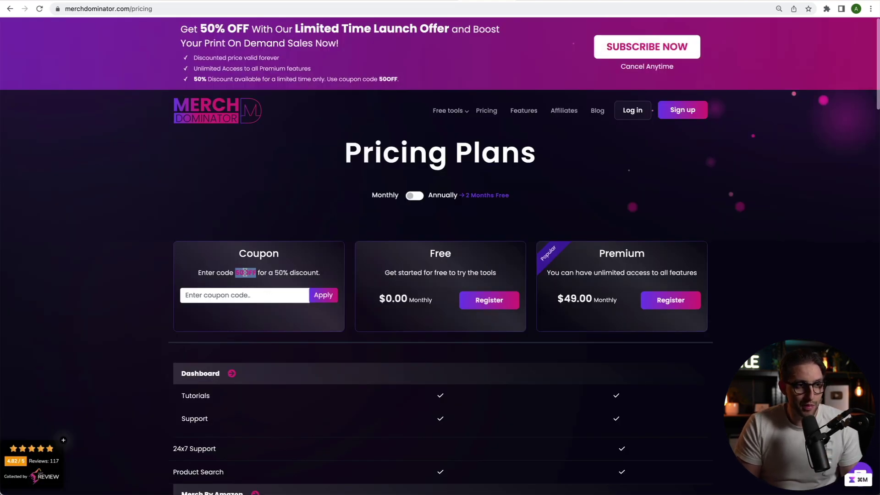
pyautogui.click(244, 296)
pyautogui.press('super+v')
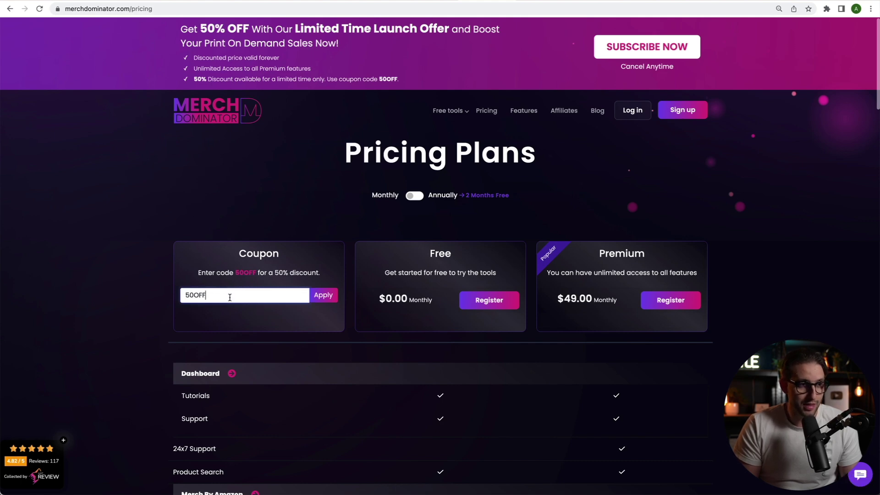
pyautogui.click(318, 296)
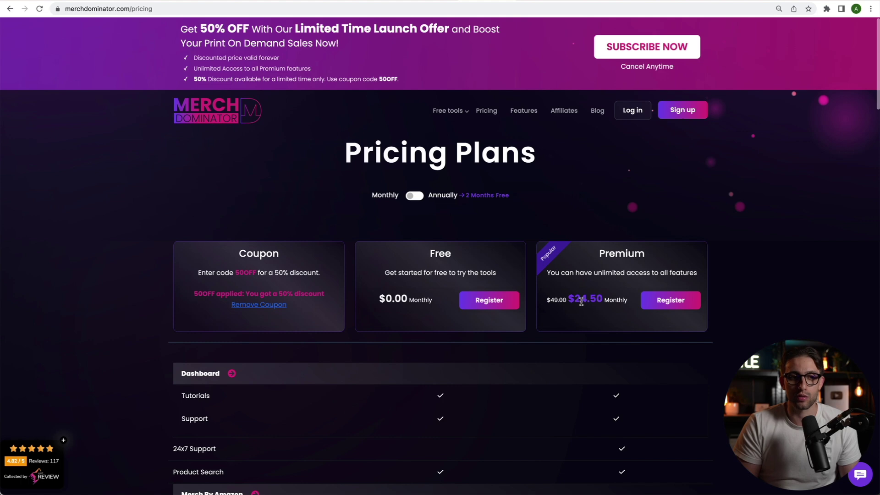
pyautogui.click(417, 197)
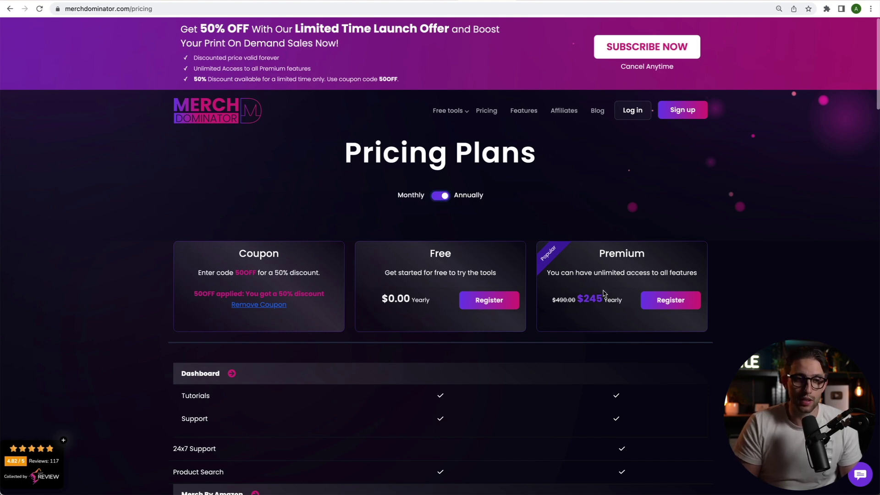